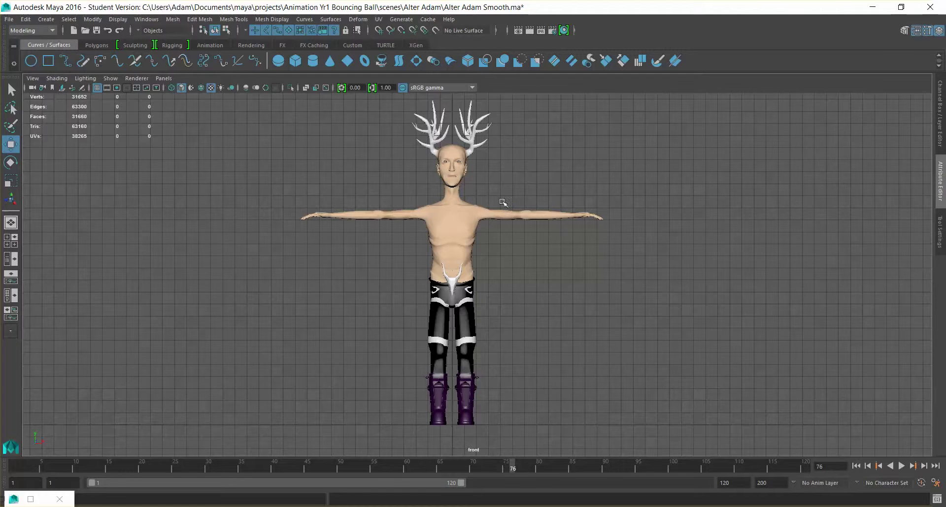
Step: Examine the character mesh from antlers to waist in the front view, both selected and unselected
{"action": "left_click", "coordinate": [500, 221]}
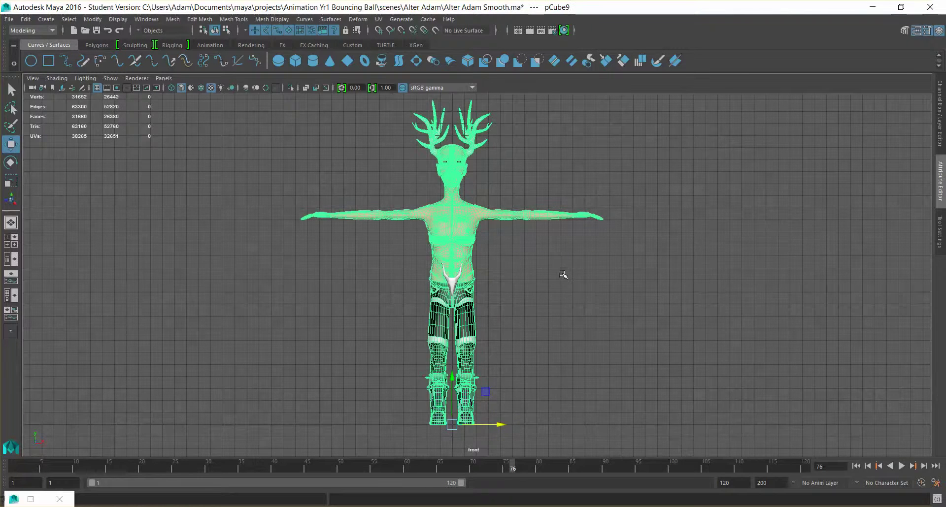
{"action": "scroll", "coordinate": [561, 273], "scroll_direction": "up", "scroll_amount": 2}
{"action": "scroll", "coordinate": [561, 274], "scroll_direction": "up", "scroll_amount": 6}
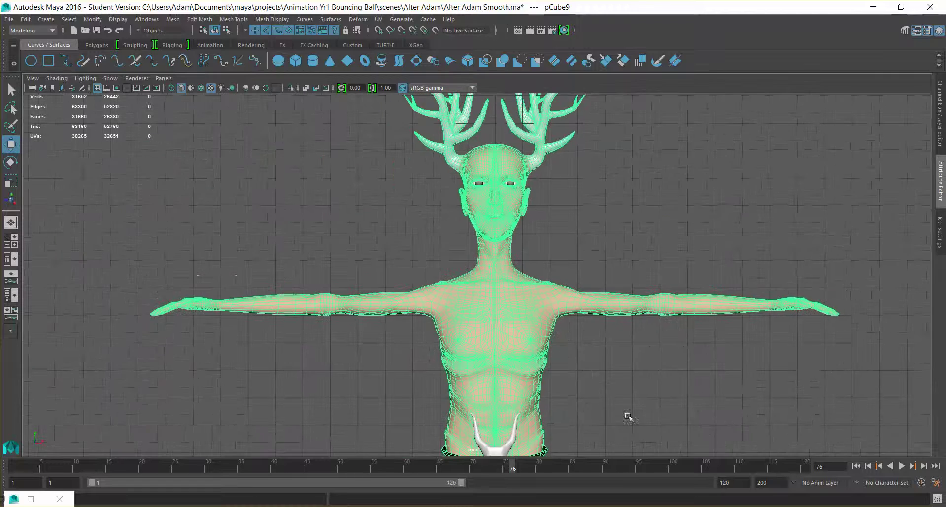
{"action": "scroll", "coordinate": [588, 404], "scroll_direction": "up", "scroll_amount": 2}
{"action": "middle_click_drag", "start_coordinate": [635, 422], "coordinate": [648, 374], "text": "alt"}
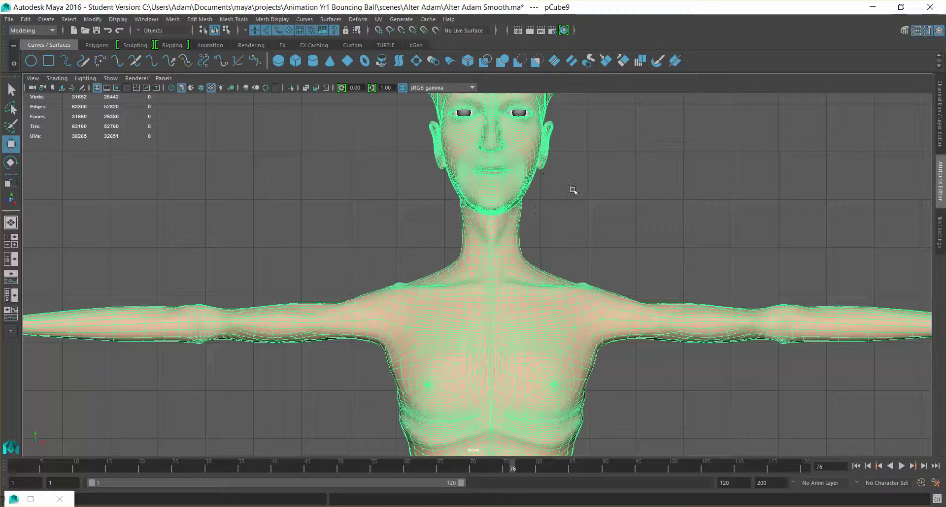
{"action": "scroll", "coordinate": [527, 197], "scroll_direction": "down", "scroll_amount": 2}
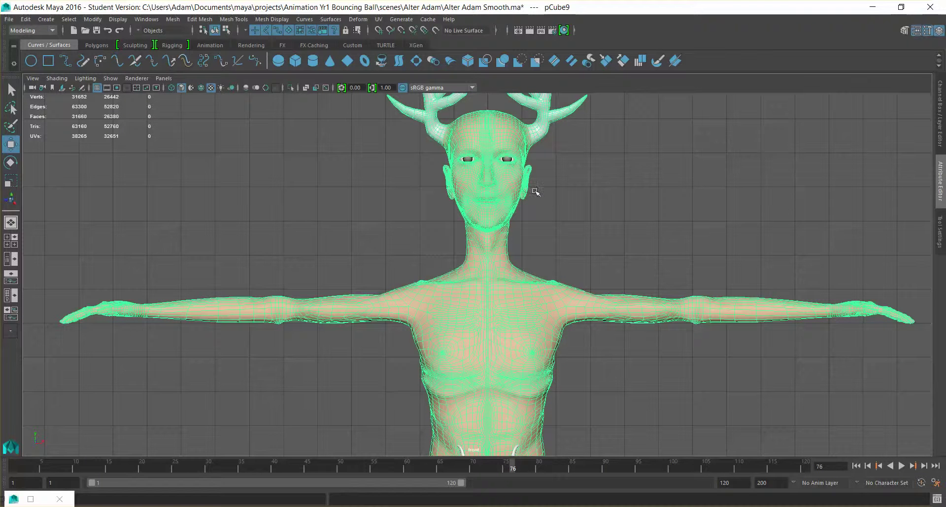
{"action": "scroll", "coordinate": [633, 215], "scroll_direction": "down", "scroll_amount": 2}
{"action": "scroll", "coordinate": [634, 215], "scroll_direction": "down", "scroll_amount": 2}
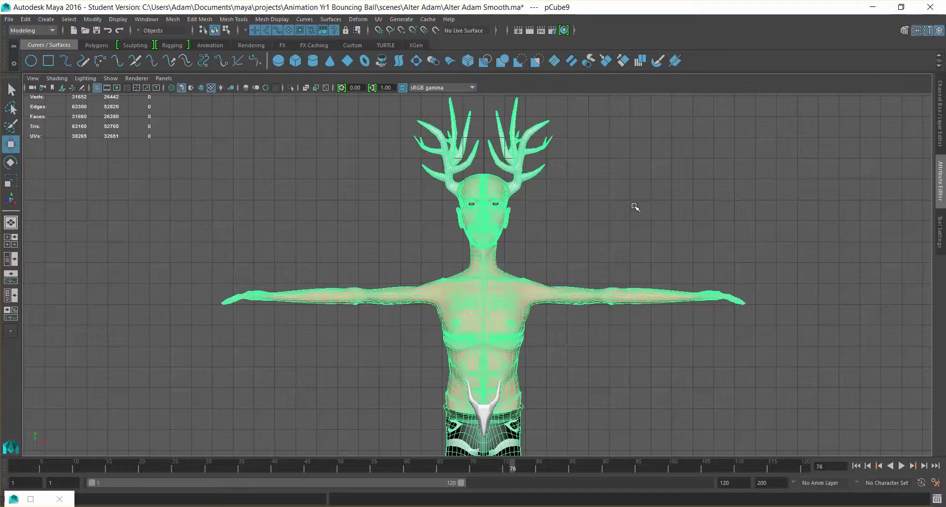
{"action": "left_click", "coordinate": [629, 202]}
{"action": "scroll", "coordinate": [620, 197], "scroll_direction": "down", "scroll_amount": 3}
{"action": "mouse_move", "coordinate": [627, 167]}
{"action": "middle_mouse_down", "text": "alt"}
{"action": "mouse_move", "coordinate": [629, 133]}
{"action": "mouse_move", "coordinate": [640, 144]}
{"action": "mouse_move", "coordinate": [631, 118]}
{"action": "mouse_move", "coordinate": [633, 150]}
{"action": "mouse_move", "coordinate": [604, 140]}
{"action": "mouse_move", "coordinate": [612, 176]}
{"action": "middle_mouse_up", "text": "alt"}
{"action": "left_click_drag", "start_coordinate": [390, 118], "coordinate": [552, 163]}
{"action": "left_click", "coordinate": [555, 353]}
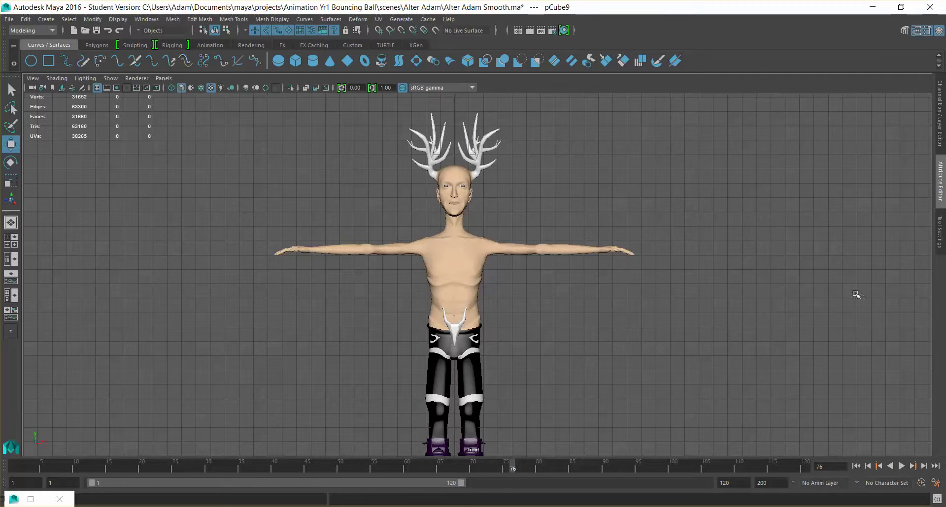
Step: Select the character mesh and delete its construction history
{"action": "left_click", "coordinate": [941, 143]}
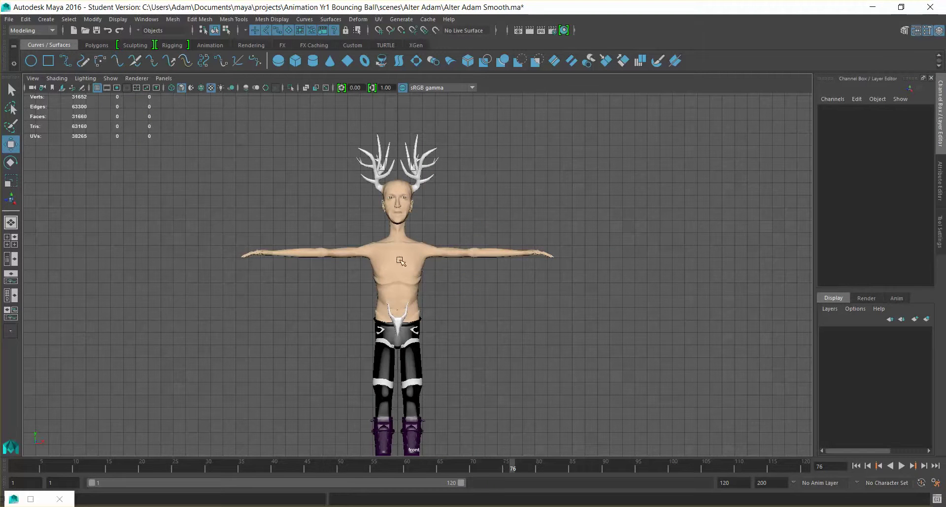
{"action": "left_click", "coordinate": [426, 270]}
{"action": "left_click", "coordinate": [49, 18]}
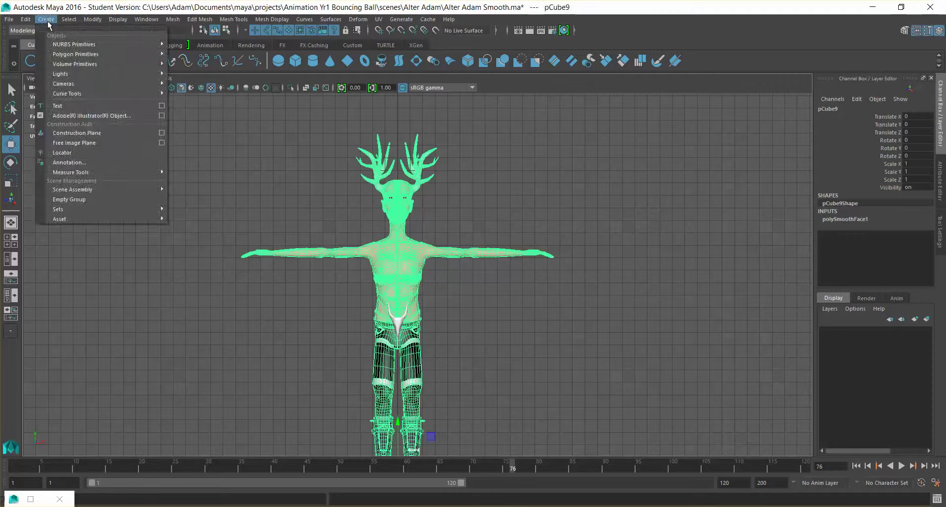
{"action": "left_click", "coordinate": [69, 19]}
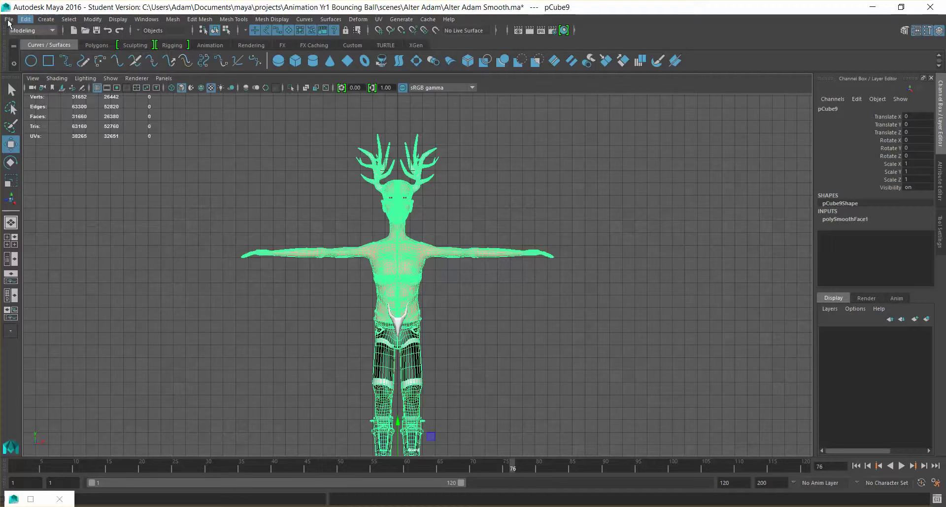
{"action": "left_click", "coordinate": [26, 19]}
{"action": "mouse_move", "coordinate": [79, 136]}
{"action": "left_click", "coordinate": [219, 142]}
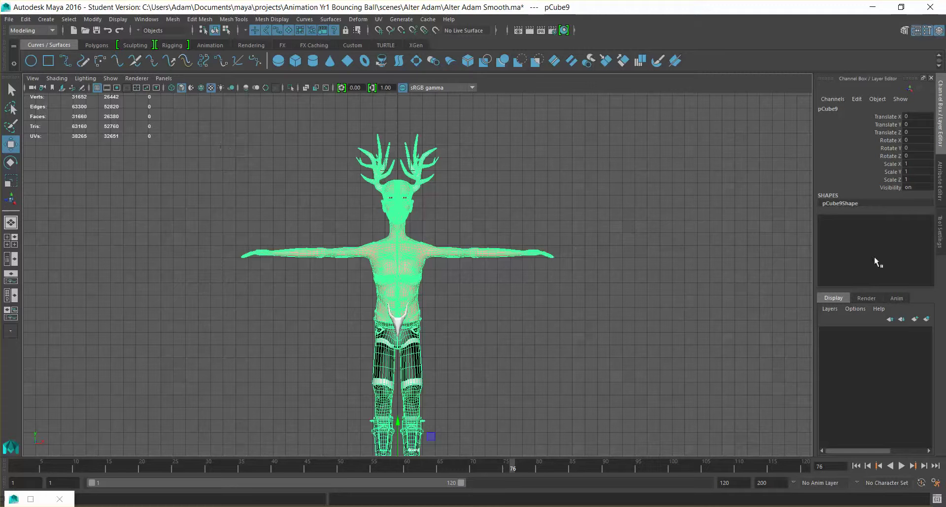
Step: Rename the selected mesh pCube9 as Character_Mesh
{"action": "double_click", "coordinate": [837, 110]}
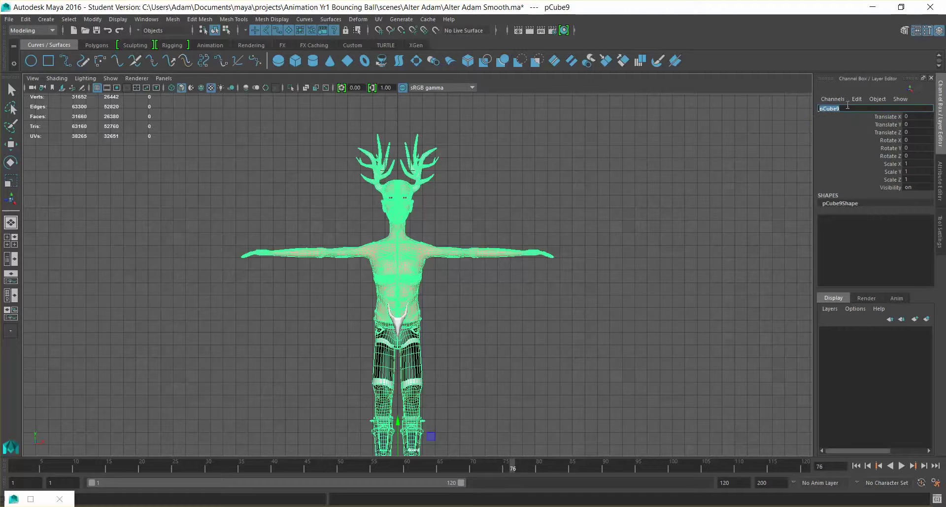
{"action": "type", "text": "Character_Mesh"}
{"action": "key", "text": "Return"}
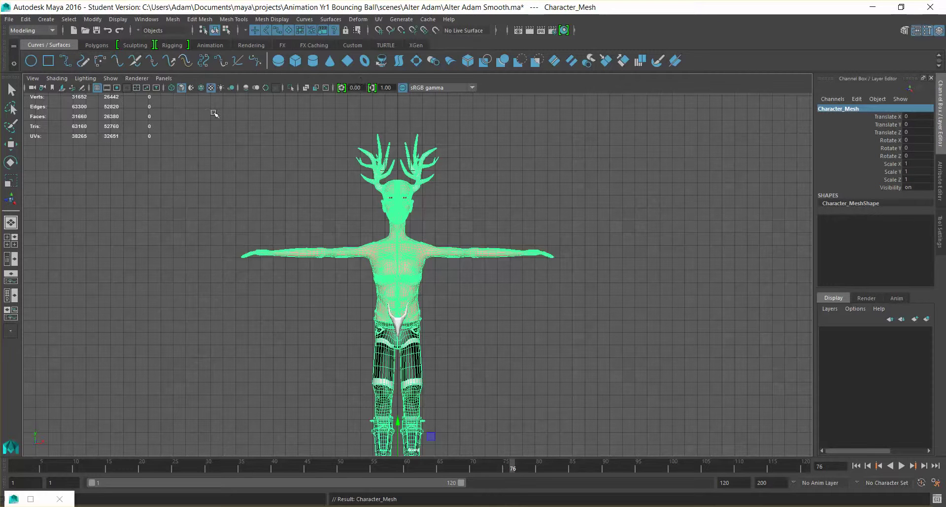
Step: Display the character in wireframe and deselect it
{"action": "left_click", "coordinate": [171, 88]}
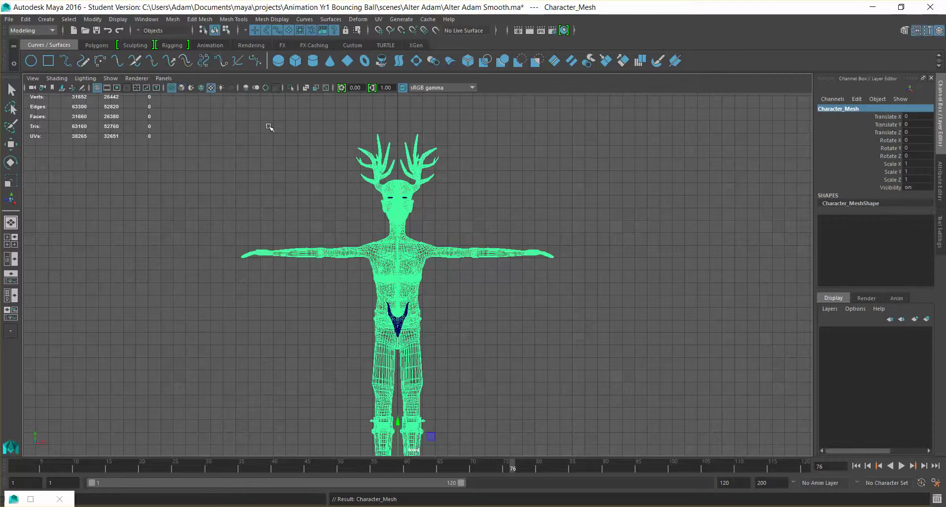
{"action": "key", "text": "w"}
{"action": "left_click", "coordinate": [619, 279]}
{"action": "scroll", "coordinate": [644, 283], "scroll_direction": "up", "scroll_amount": 6}
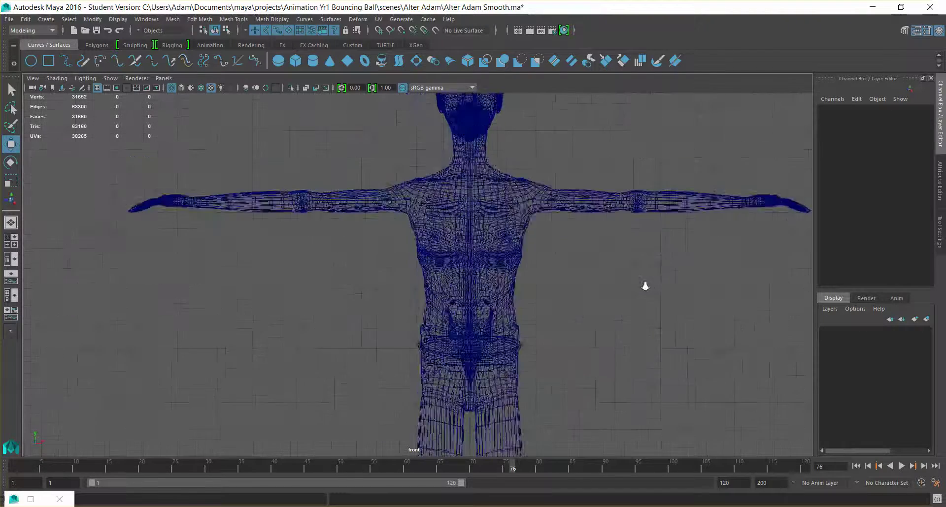
{"action": "middle_click_drag", "start_coordinate": [581, 291], "coordinate": [587, 350], "text": "alt"}
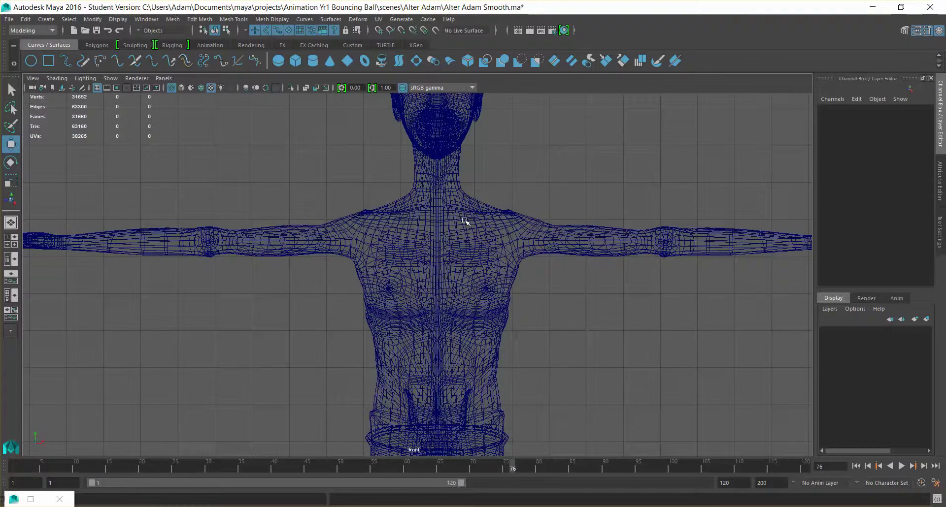
{"action": "scroll", "coordinate": [458, 167], "scroll_direction": "down", "scroll_amount": 5}
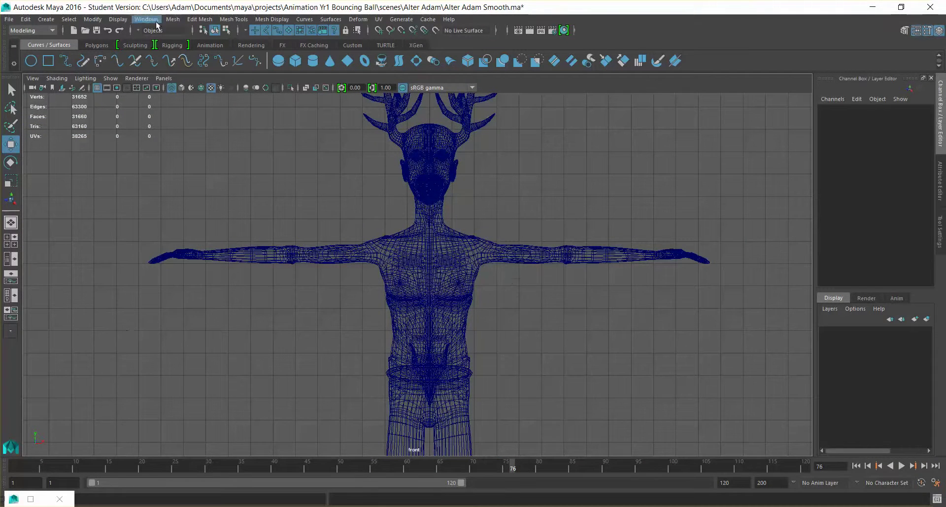
Step: Change to the Rigging menu set and activate the Create Joints tool
{"action": "left_click", "coordinate": [47, 31]}
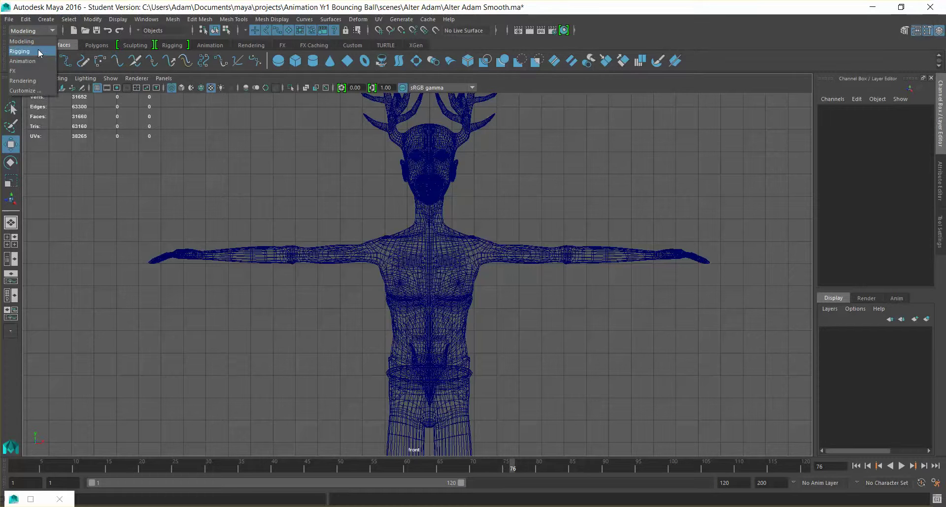
{"action": "left_click", "coordinate": [38, 50]}
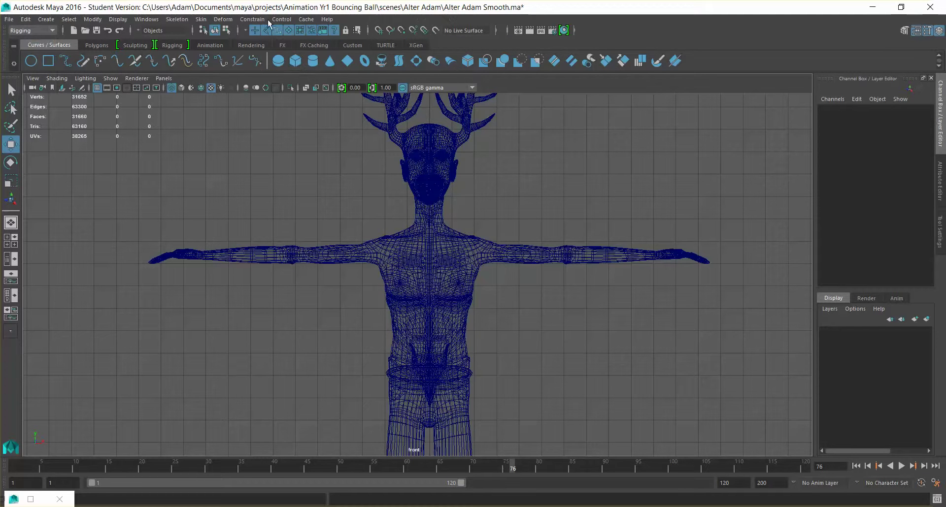
{"action": "left_click", "coordinate": [173, 20]}
{"action": "left_click", "coordinate": [206, 45]}
{"action": "middle_click_drag", "start_coordinate": [510, 238], "coordinate": [508, 147], "text": "alt"}
{"action": "middle_click_drag", "start_coordinate": [426, 280], "coordinate": [434, 325], "text": "alt"}
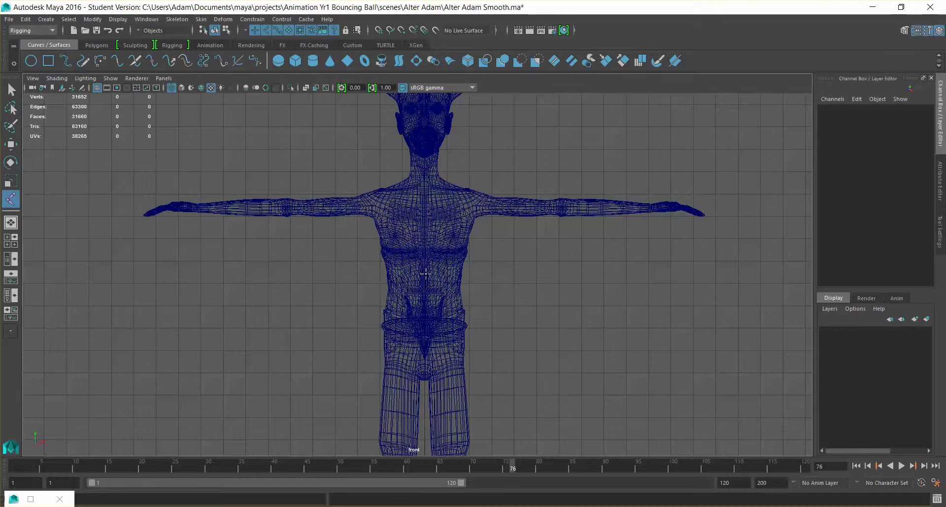
{"action": "left_click", "coordinate": [422, 297]}
{"action": "scroll", "coordinate": [433, 294], "scroll_direction": "up", "scroll_amount": 10}
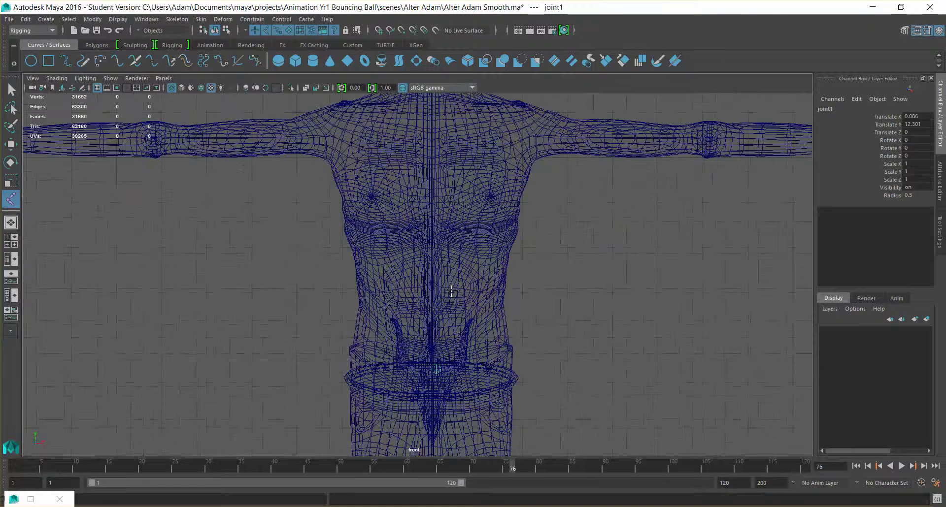
{"action": "scroll", "coordinate": [442, 137], "scroll_direction": "up", "scroll_amount": 2}
{"action": "key", "text": "ctrl+z"}
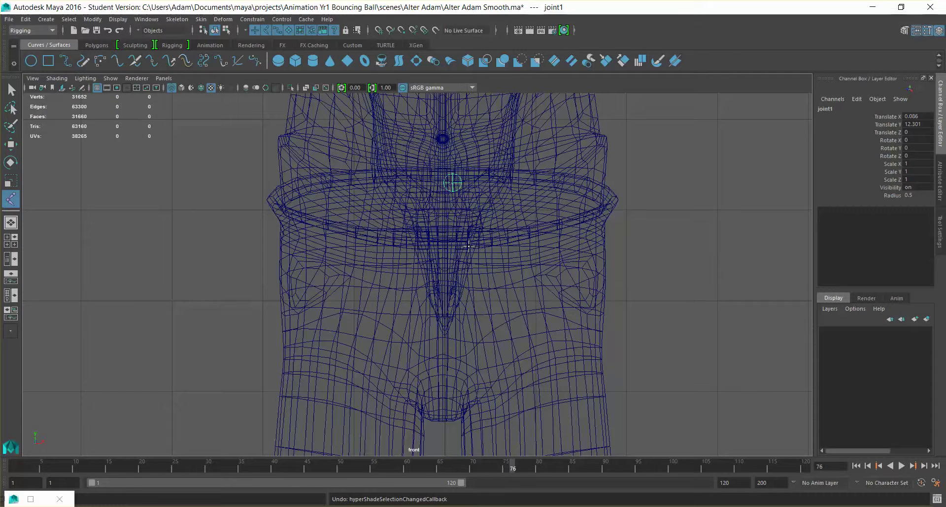
{"action": "key", "text": "ctrl+z"}
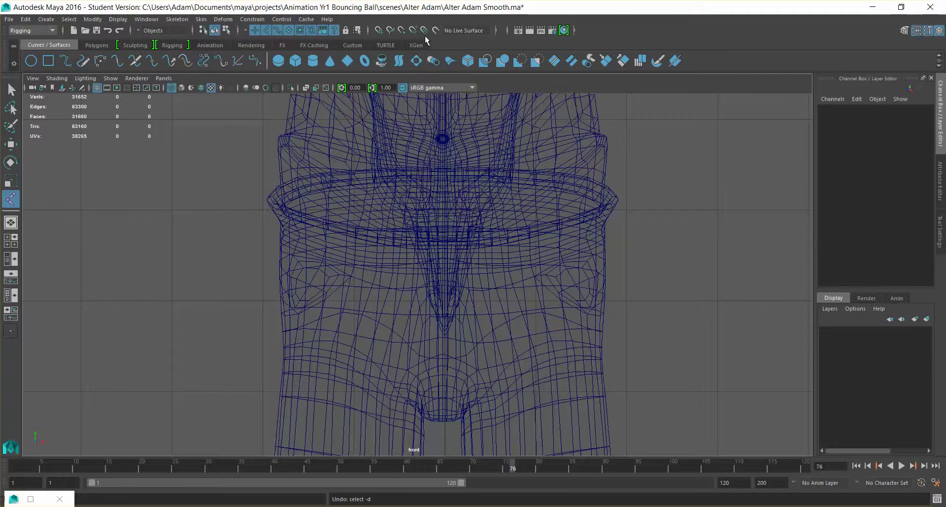
Step: With grid snapping on, place five joints 2 units apart up the body's centre line, from the pelvis at Y 11 to the neck
{"action": "left_click", "coordinate": [378, 31]}
{"action": "left_click", "coordinate": [445, 302]}
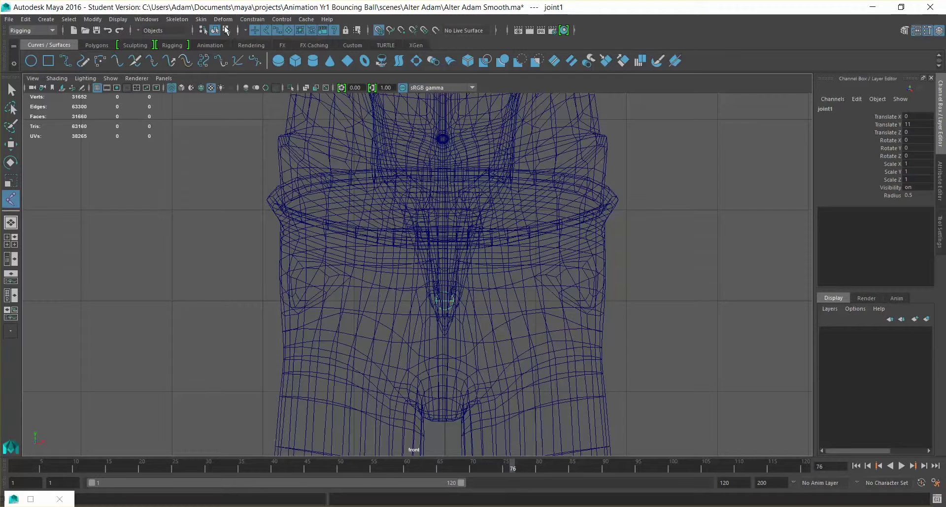
{"action": "middle_click_drag", "start_coordinate": [505, 234], "coordinate": [511, 344], "text": "alt"}
{"action": "right_click_drag", "start_coordinate": [510, 344], "coordinate": [471, 301], "text": "alt"}
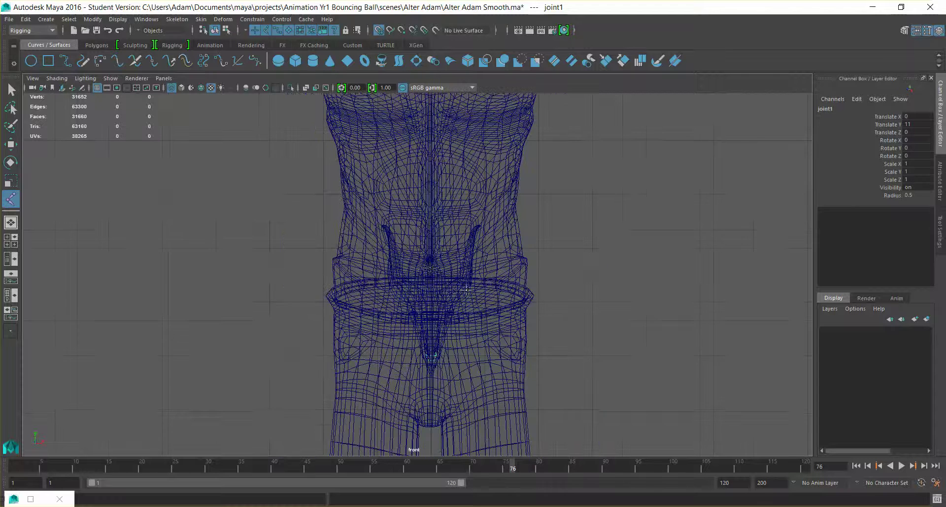
{"action": "middle_click_drag", "start_coordinate": [420, 262], "coordinate": [440, 320], "text": "alt"}
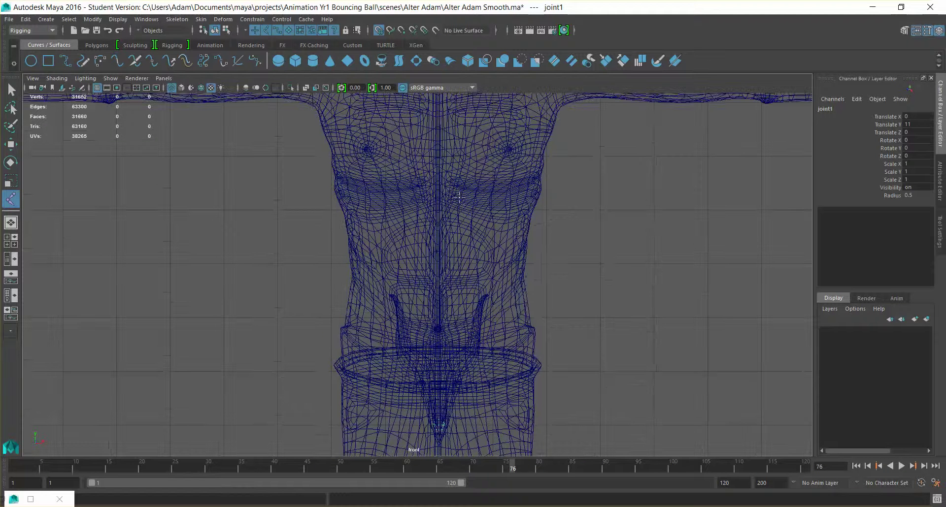
{"action": "left_click", "coordinate": [438, 317]}
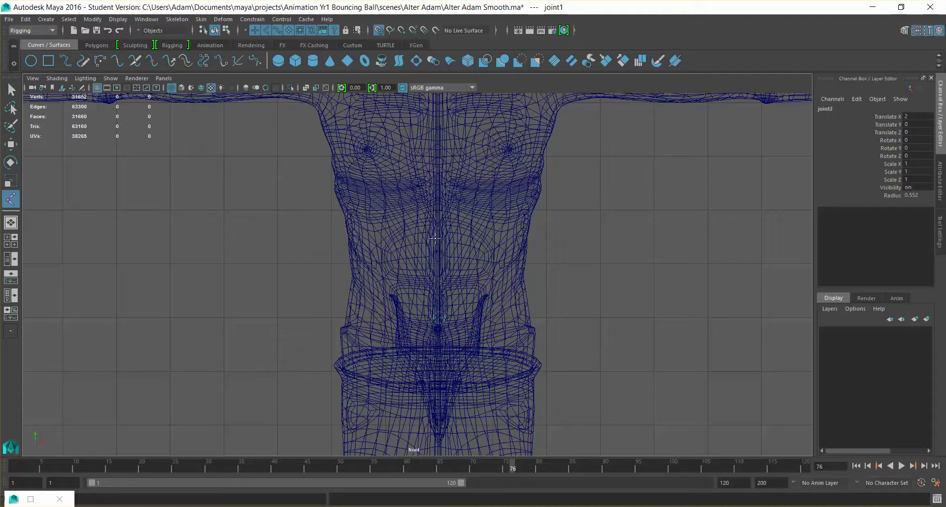
{"action": "left_click", "coordinate": [438, 211]}
{"action": "middle_click_drag", "start_coordinate": [441, 172], "coordinate": [452, 204], "text": "alt"}
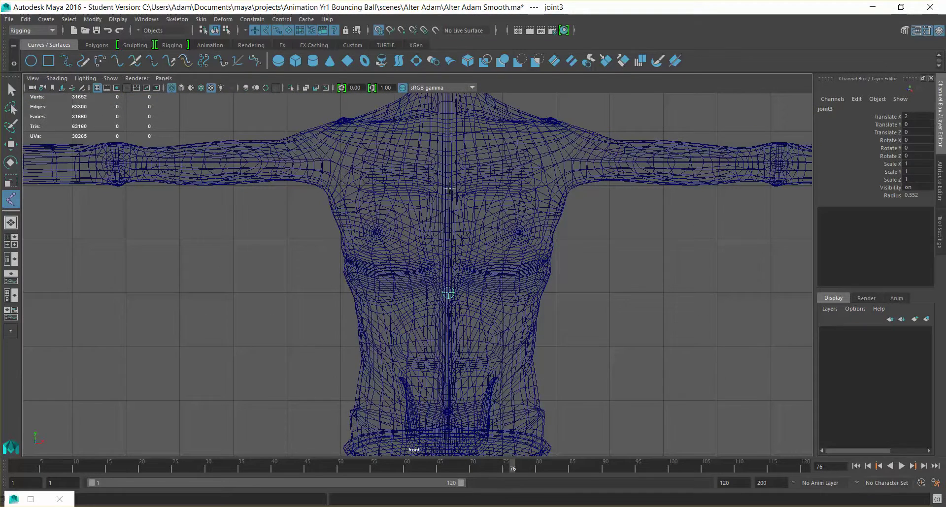
{"action": "left_click", "coordinate": [448, 179]}
{"action": "mouse_move", "coordinate": [523, 266]}
{"action": "middle_mouse_down", "text": "alt"}
{"action": "mouse_move", "coordinate": [537, 187]}
{"action": "mouse_move", "coordinate": [545, 198]}
{"action": "mouse_move", "coordinate": [517, 279]}
{"action": "middle_mouse_up", "text": "alt"}
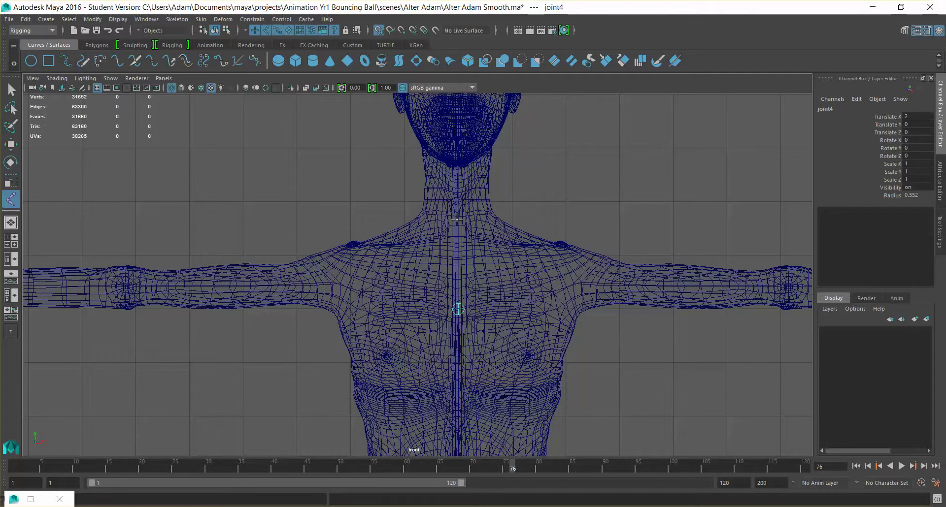
{"action": "left_click", "coordinate": [457, 202]}
Step: Continue the joint chain in the side view with joints at ear level and the top of the head, and finish it
{"action": "middle_click_drag", "start_coordinate": [545, 160], "coordinate": [545, 232], "text": "alt"}
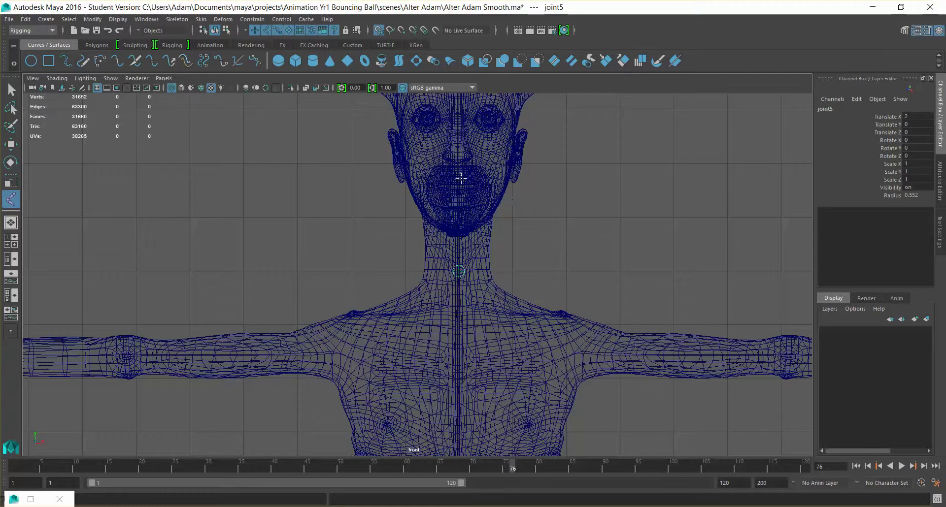
{"action": "middle_click_drag", "start_coordinate": [460, 219], "coordinate": [469, 246], "text": "alt"}
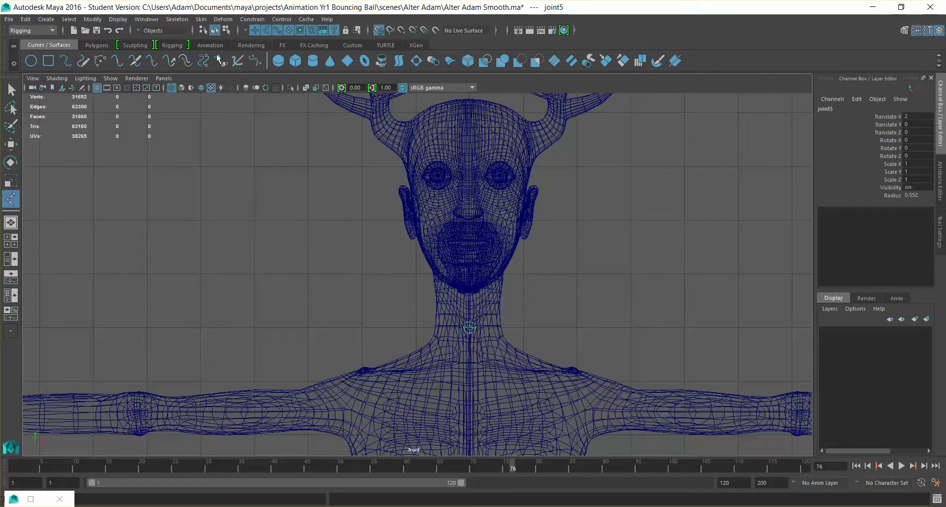
{"action": "left_click", "coordinate": [164, 78]}
{"action": "mouse_move", "coordinate": [207, 108]}
{"action": "left_click", "coordinate": [294, 117]}
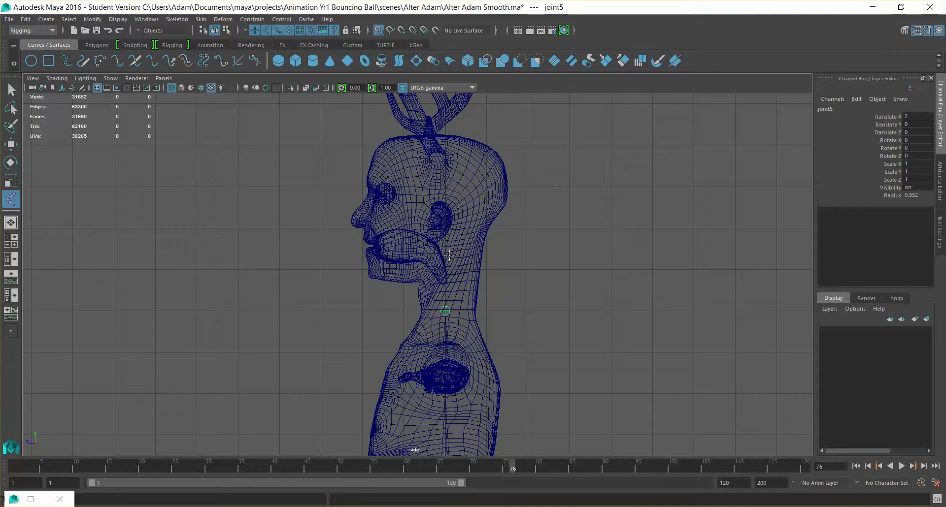
{"action": "left_click", "coordinate": [445, 229]}
{"action": "key", "text": "Return"}
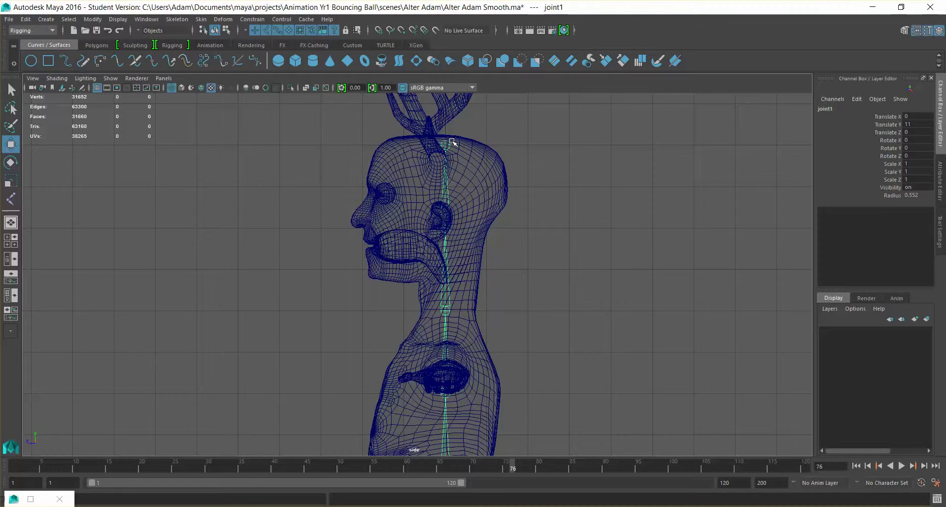
Step: Lower the ear-level joint along the neck to a Translate X of about 1.75
{"action": "left_click", "coordinate": [447, 143]}
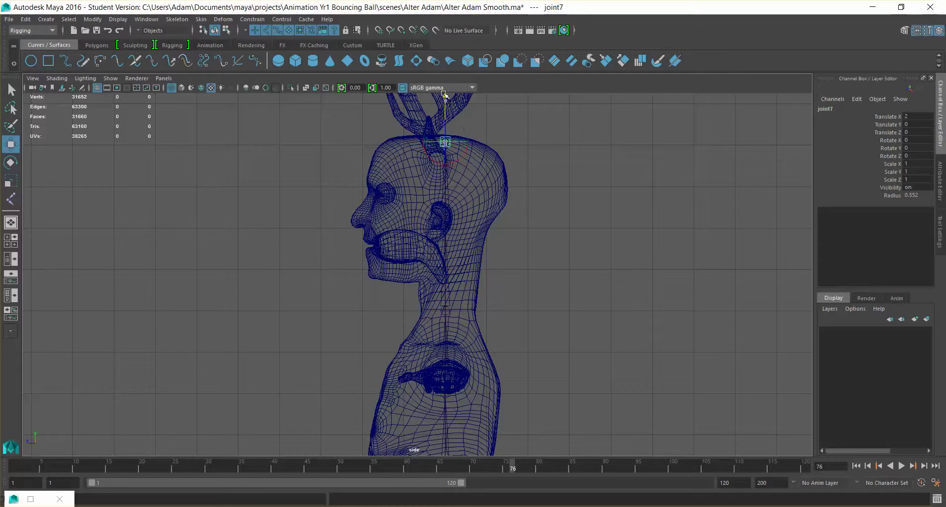
{"action": "left_click", "coordinate": [445, 311]}
{"action": "left_click", "coordinate": [447, 229]}
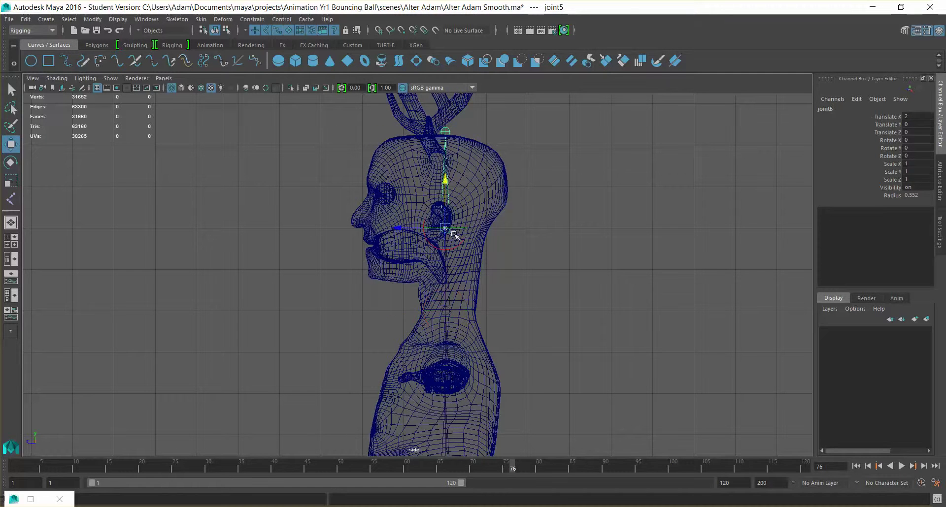
{"action": "left_click_drag", "start_coordinate": [447, 181], "coordinate": [446, 191]}
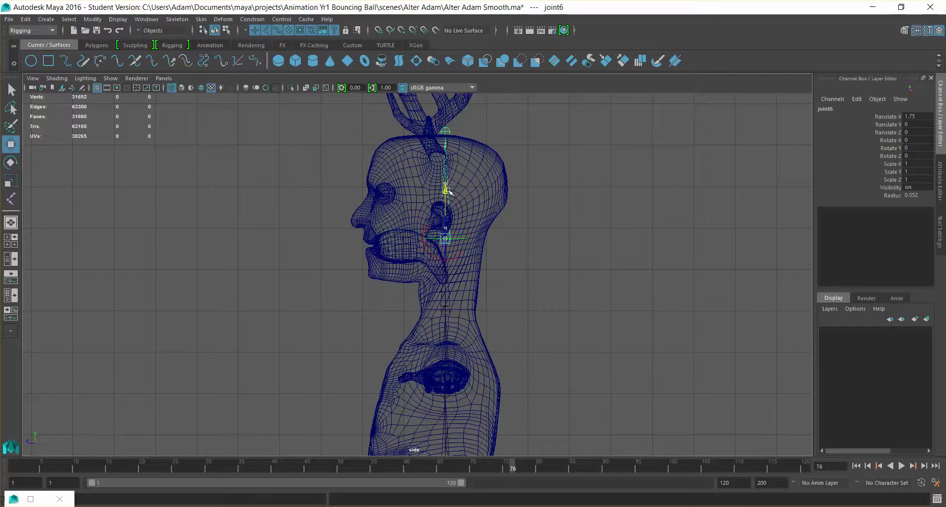
Step: Adjust the lower spine joints along the body's centre line, moving the second joint to a Translate X of about 2.17
{"action": "left_click", "coordinate": [441, 319]}
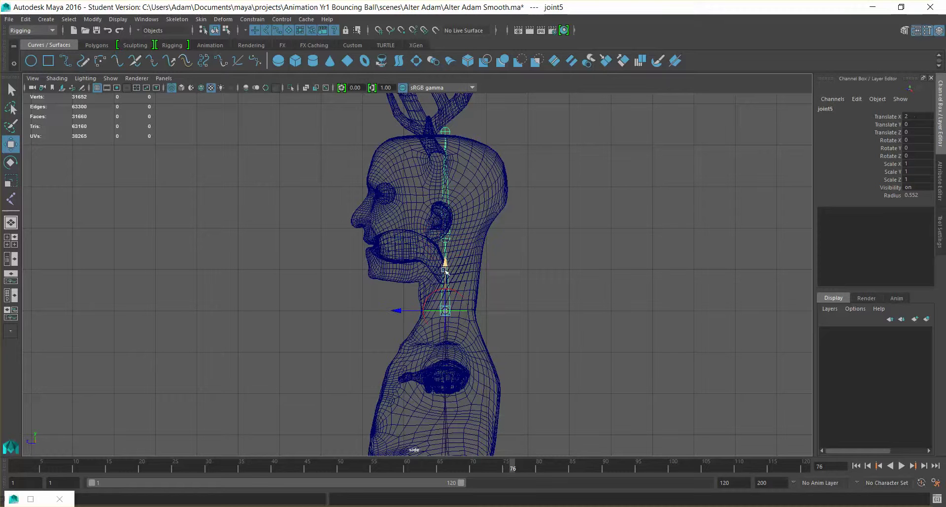
{"action": "left_click_drag", "start_coordinate": [445, 275], "coordinate": [447, 277]}
{"action": "middle_click_drag", "start_coordinate": [545, 334], "coordinate": [565, 45], "text": "alt"}
{"action": "middle_click_drag", "start_coordinate": [472, 274], "coordinate": [475, 323], "text": "alt"}
{"action": "left_click", "coordinate": [463, 229]}
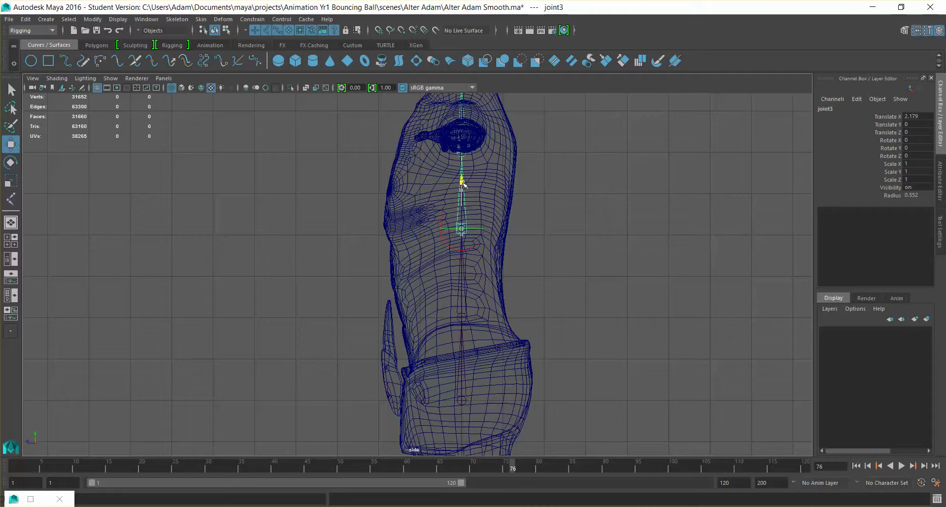
{"action": "left_click", "coordinate": [461, 318]}
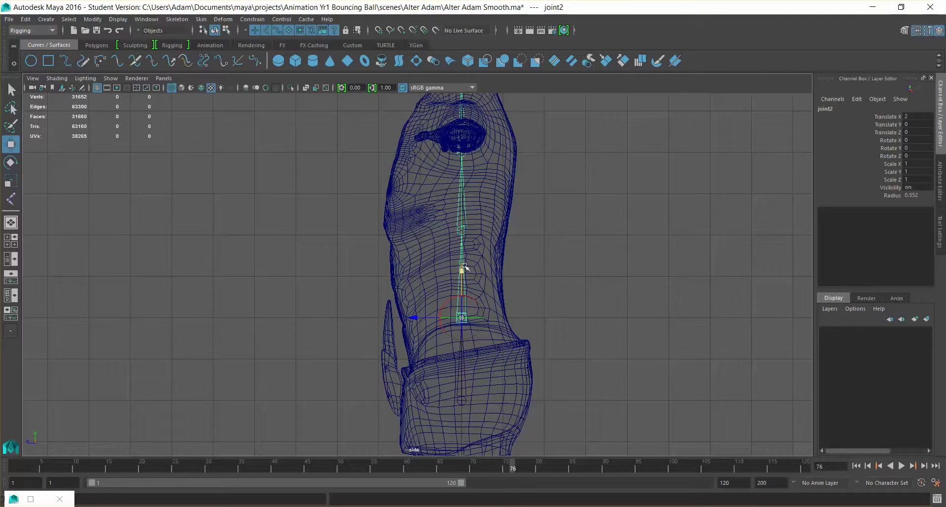
{"action": "middle_click_drag", "start_coordinate": [492, 190], "coordinate": [479, 241]}
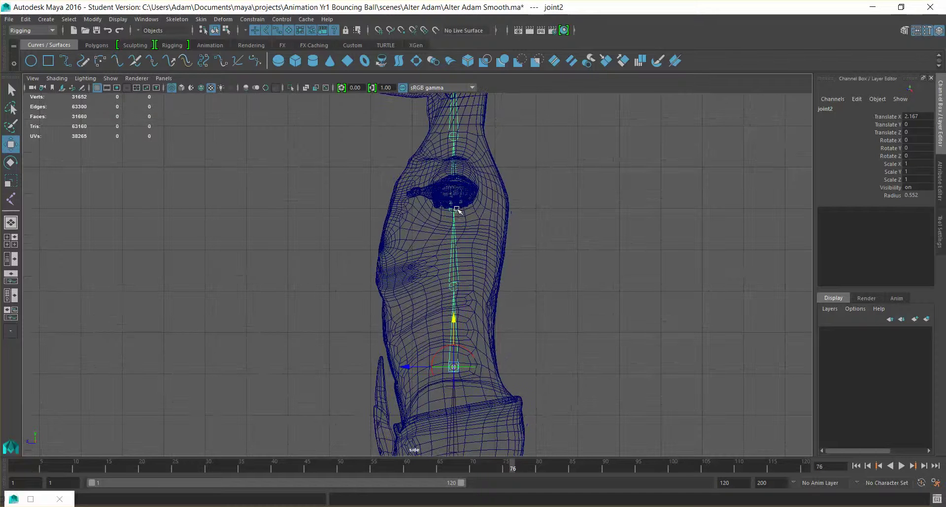
{"action": "scroll", "coordinate": [560, 308], "scroll_direction": "down", "scroll_amount": 5}
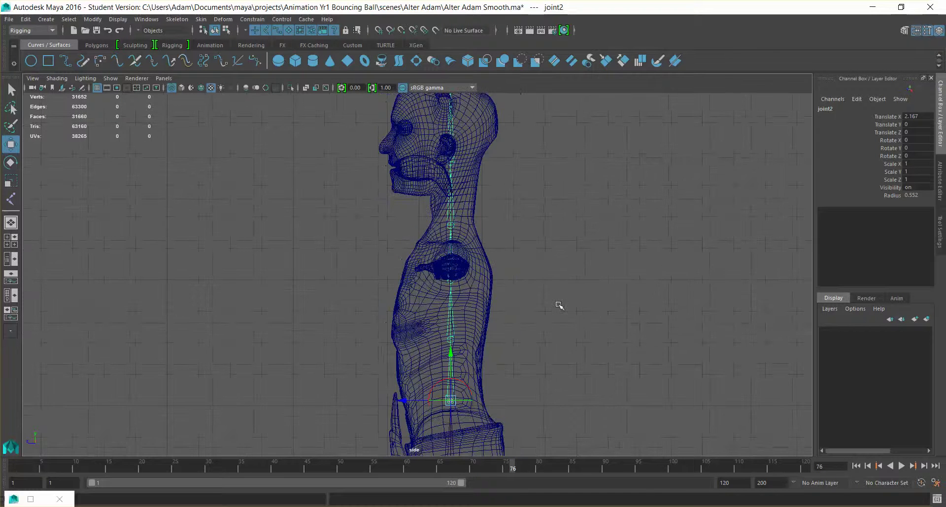
Step: Reposition the chest, neck and head joints along the spine at Translate X values of about 1.89, 1.88 and 1.61
{"action": "left_click", "coordinate": [447, 224]}
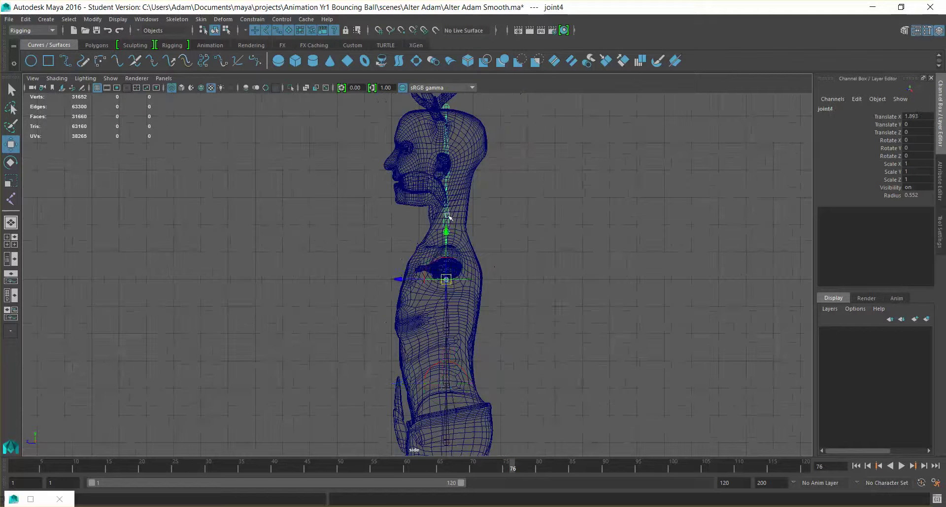
{"action": "left_click", "coordinate": [446, 180]}
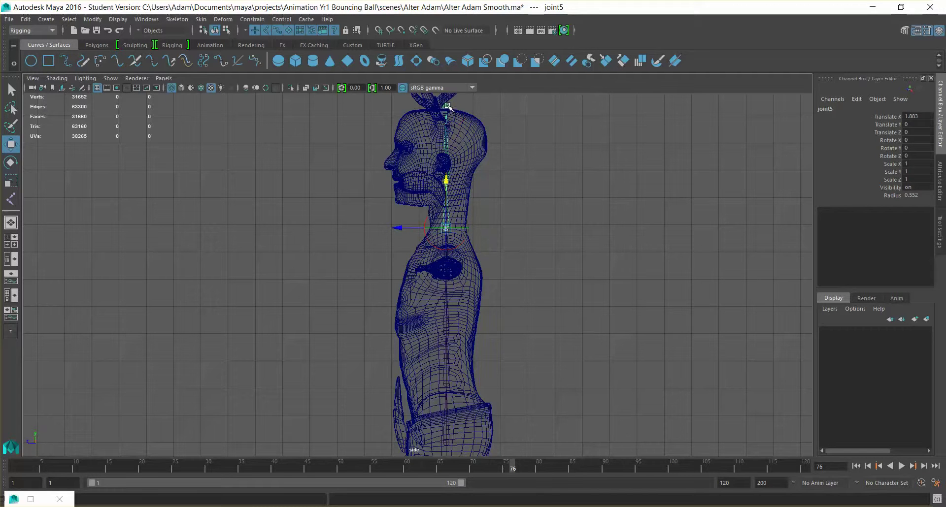
{"action": "left_click", "coordinate": [446, 176]}
{"action": "mouse_move", "coordinate": [451, 149]}
{"action": "left_mouse_down"}
{"action": "mouse_move", "coordinate": [447, 117]}
{"action": "mouse_move", "coordinate": [450, 139]}
{"action": "left_mouse_up"}
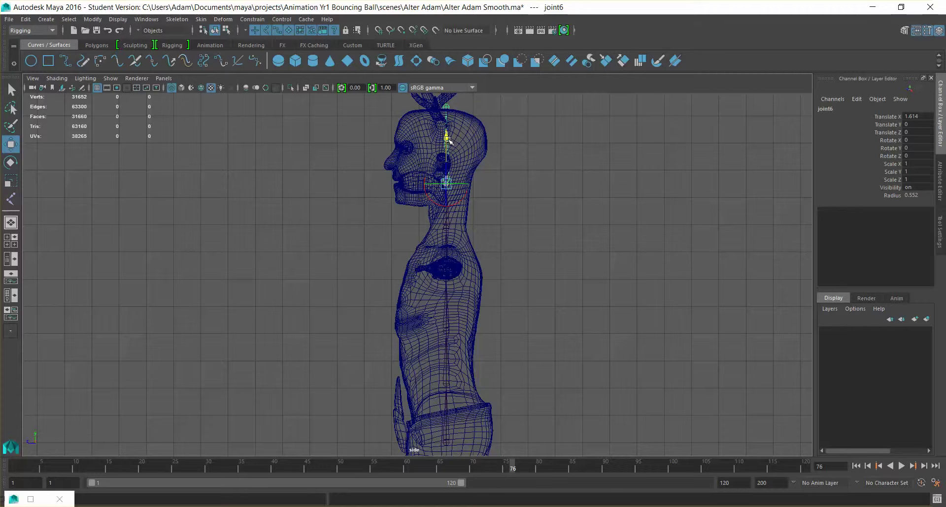
Step: Show the Outliner beside the perspective view and expand the joint1 hierarchy down to joint6
{"action": "middle_click_drag", "start_coordinate": [623, 236], "coordinate": [629, 112], "text": "alt"}
{"action": "middle_click_drag", "start_coordinate": [579, 281], "coordinate": [586, 214], "text": "alt"}
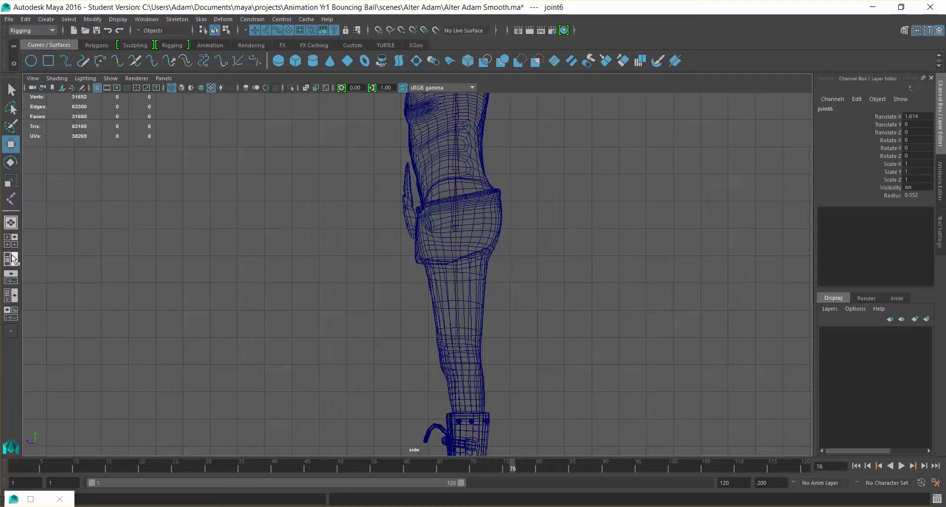
{"action": "left_click", "coordinate": [13, 266]}
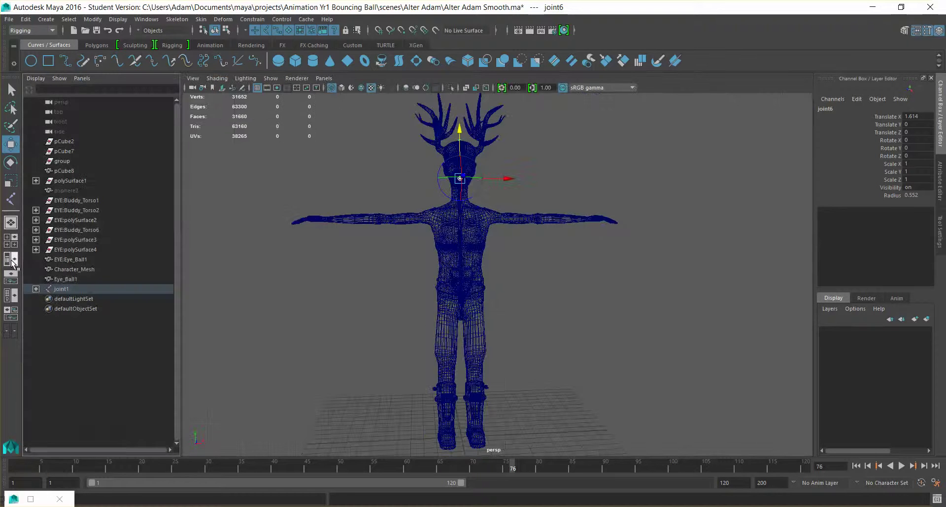
{"action": "left_click_drag", "start_coordinate": [317, 283], "coordinate": [380, 328], "text": "alt"}
{"action": "left_click", "coordinate": [35, 289]}
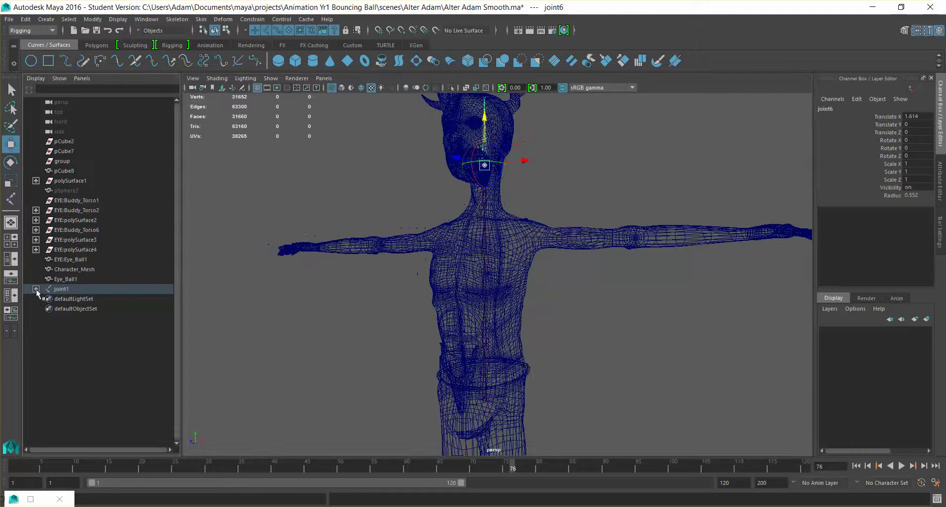
{"action": "left_click", "coordinate": [45, 299]}
{"action": "left_click", "coordinate": [55, 309]}
{"action": "left_click", "coordinate": [65, 319]}
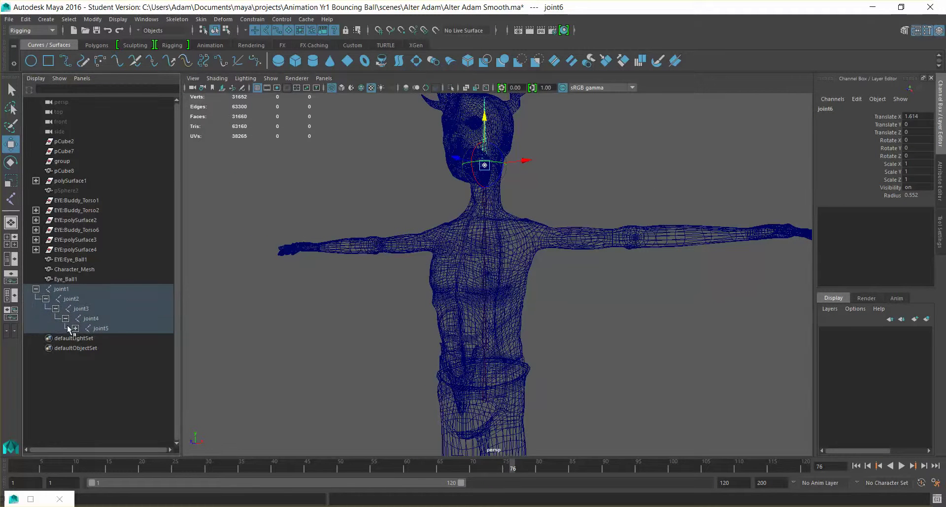
{"action": "left_click", "coordinate": [75, 328]}
Step: Rename the root joint joint1 to Hip_Joint
{"action": "double_click", "coordinate": [64, 290]}
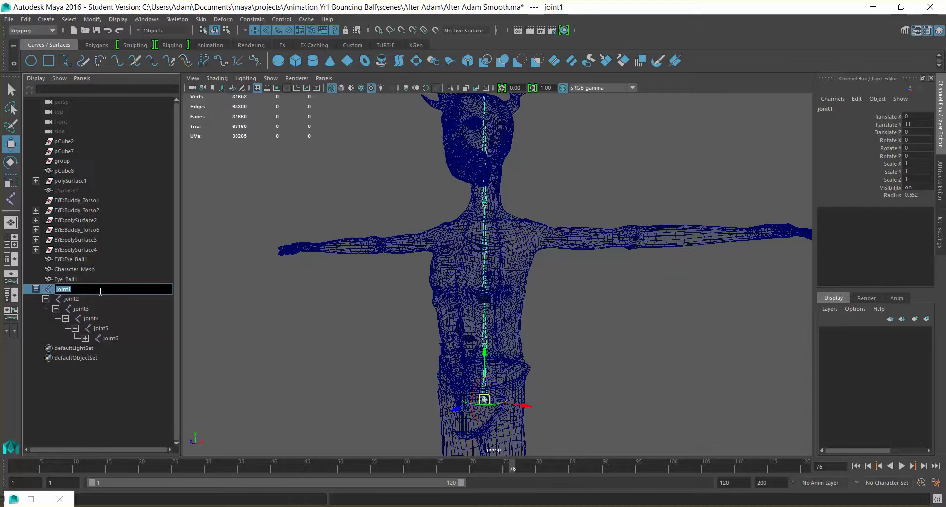
{"action": "type", "text": "Hip Joint"}
{"action": "key", "text": "Return"}
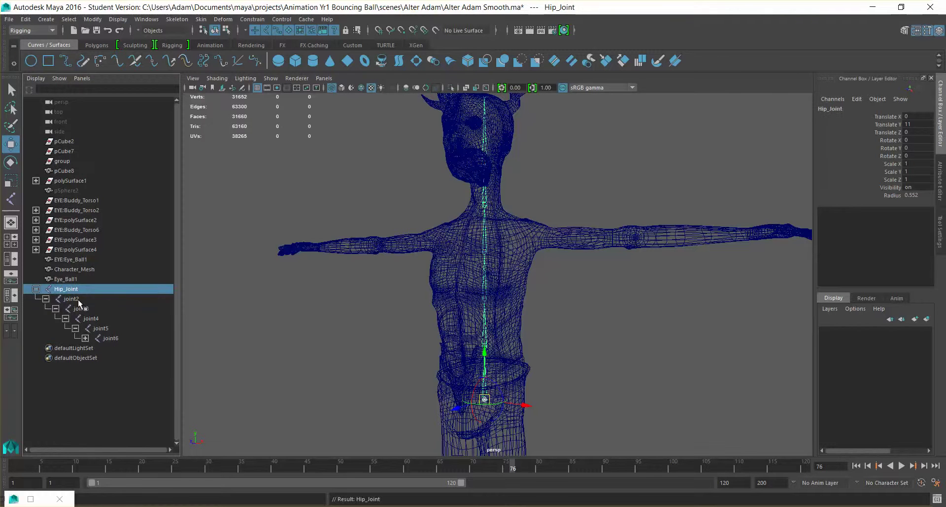
Step: Add the prefix Spine_ to the hip joint's name, making it Spine_Hip_Joint, and copy the full name
{"action": "double_click", "coordinate": [78, 299]}
{"action": "double_click", "coordinate": [57, 290]}
{"action": "left_click", "coordinate": [58, 290]}
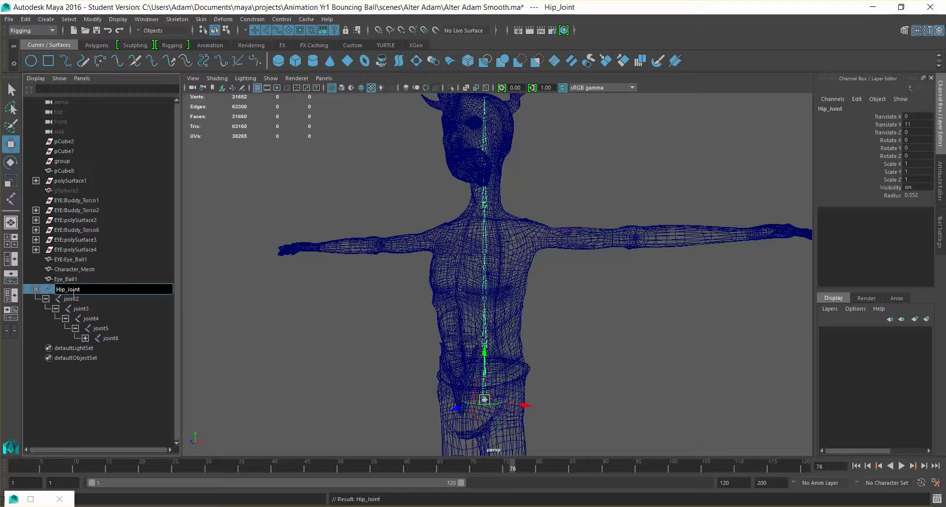
{"action": "type", "text": "Spint"}
{"action": "key", "text": "BackSpace"}
{"action": "key", "text": "BackSpace"}
{"action": "type", "text": "e_"}
{"action": "key", "text": "ctrl+a"}
{"action": "key", "text": "ctrl+c"}
Step: Rename joint2 to Spine_Joint_1, reusing the copied hip joint name
{"action": "left_click", "coordinate": [77, 302]}
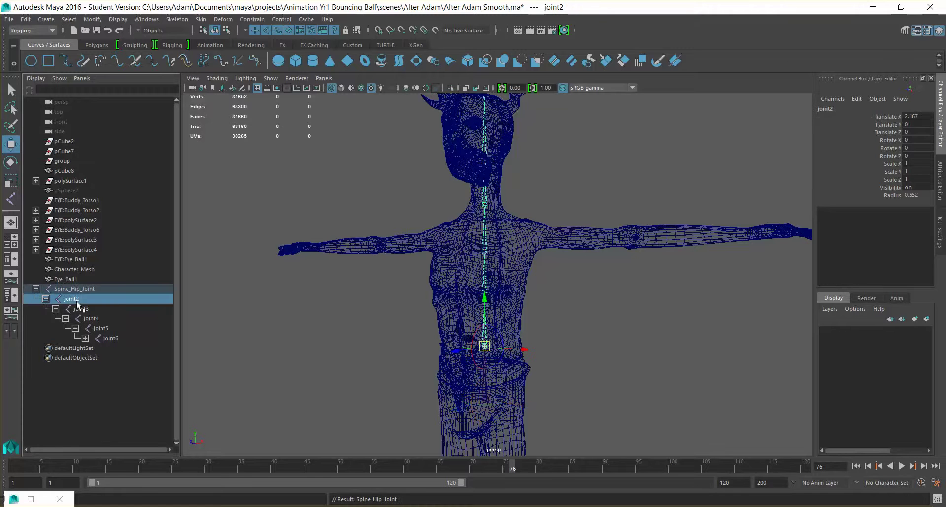
{"action": "double_click", "coordinate": [77, 300]}
{"action": "key", "text": "ctrl+v"}
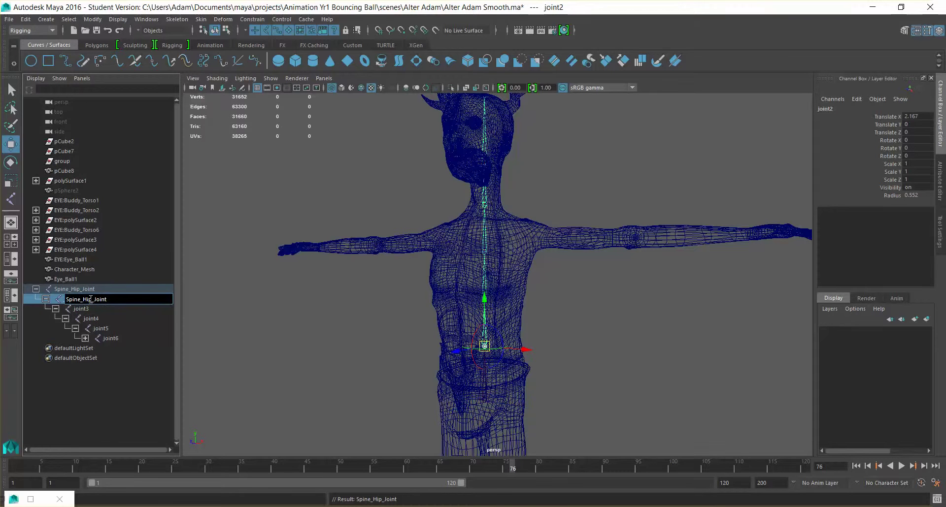
{"action": "left_click_drag", "start_coordinate": [92, 299], "coordinate": [84, 299]}
{"action": "key", "text": "BackSpace"}
{"action": "key", "text": "BackSpace"}
{"action": "type", "text": "_1"}
Step: Rename joint3 to Spine_Joint_2, reusing the copied hip joint name
{"action": "double_click", "coordinate": [90, 308]}
{"action": "key", "text": "ctrl+v"}
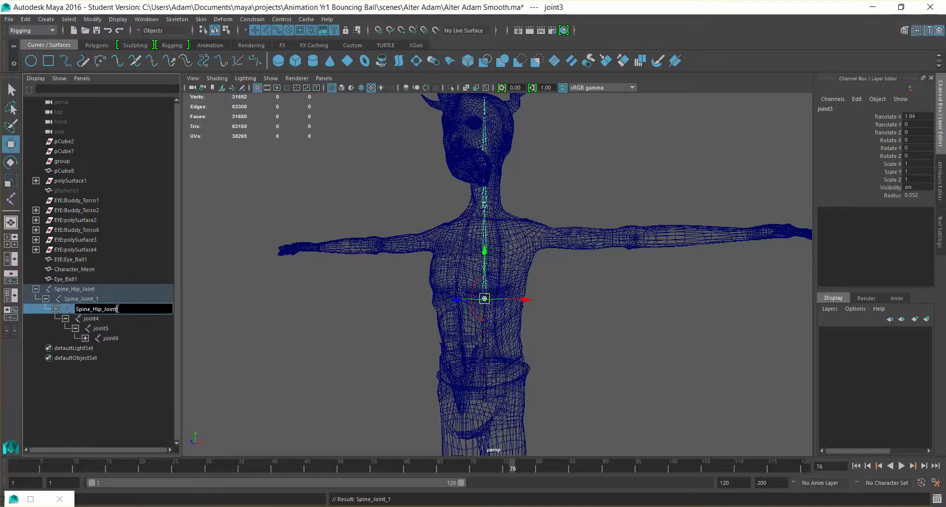
{"action": "key", "text": "BackSpace"}
Step: Rename joint4 to Spine_Joint_3, reusing the copied hip joint name
{"action": "left_click", "coordinate": [100, 320]}
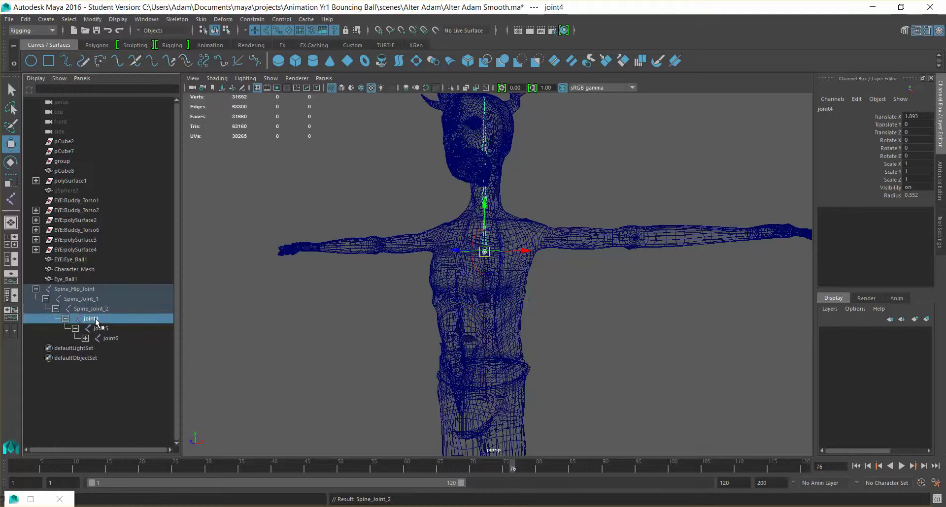
{"action": "double_click", "coordinate": [114, 319]}
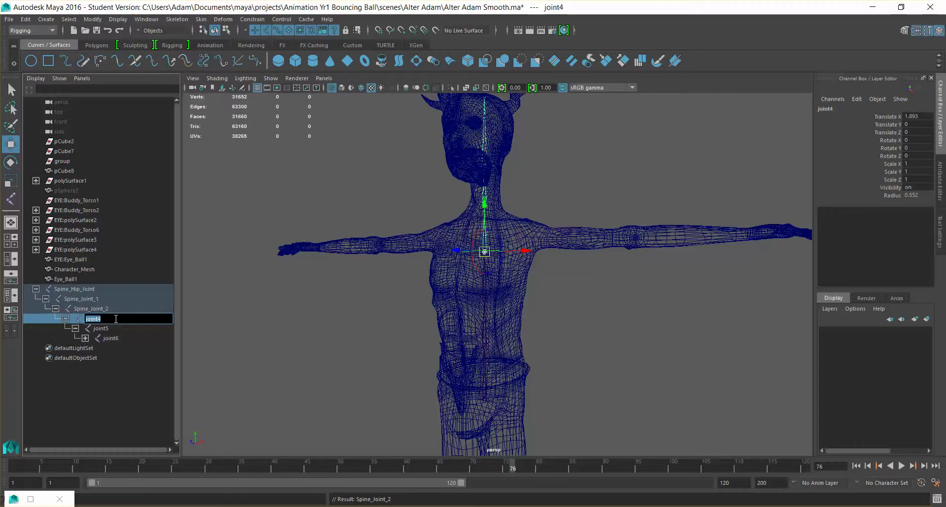
{"action": "key", "text": "ctrl+v"}
{"action": "key", "text": "BackSpace"}
{"action": "type", "text": "_3"}
{"action": "key", "text": "Return"}
Step: Rename joint5, at the base of the neck, to Spine_Neck
{"action": "left_click_drag", "start_coordinate": [507, 295], "coordinate": [507, 275], "text": "alt"}
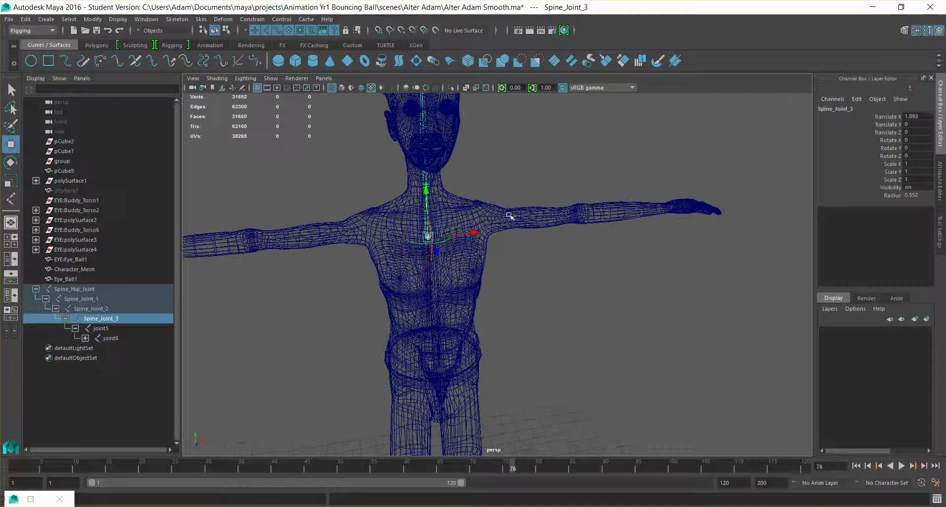
{"action": "left_click_drag", "start_coordinate": [433, 241], "coordinate": [495, 253], "text": "alt"}
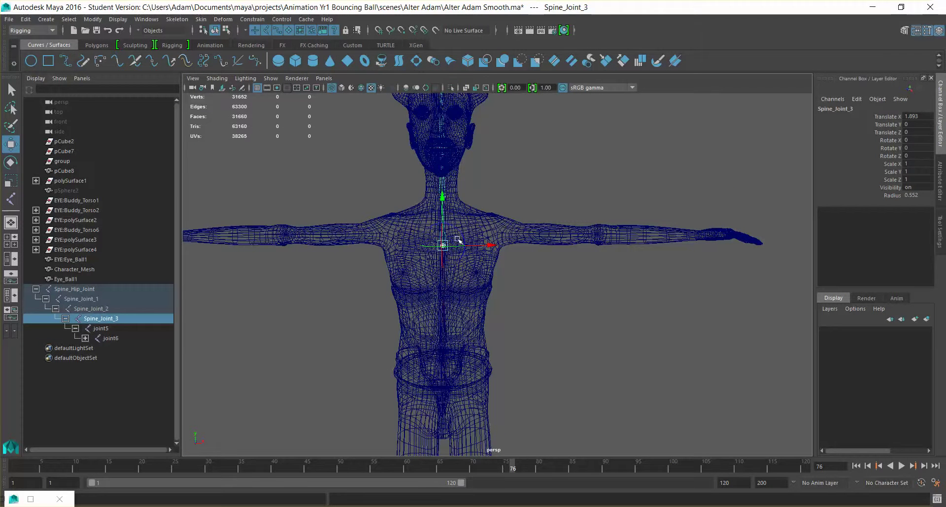
{"action": "double_click", "coordinate": [105, 329]}
{"action": "key", "text": "ctrl+v"}
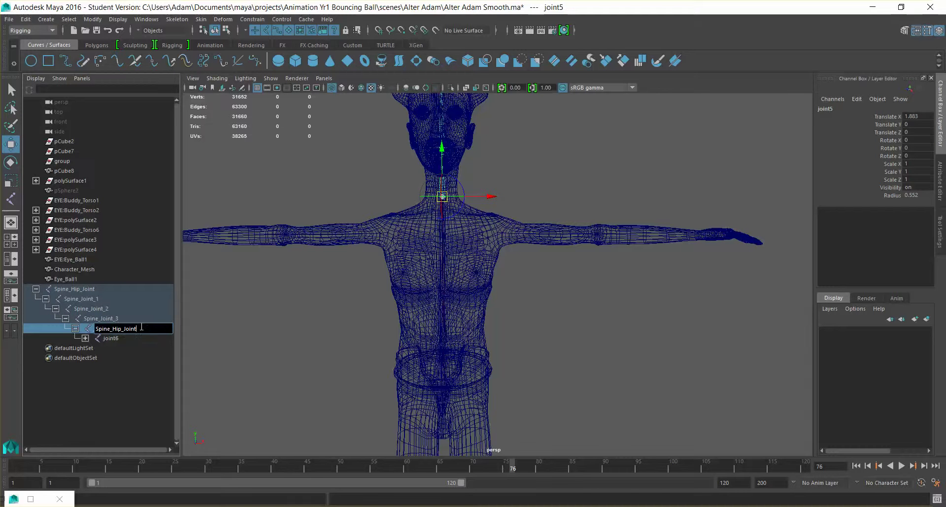
{"action": "left_click_drag", "start_coordinate": [114, 330], "coordinate": [169, 330]}
{"action": "type", "text": "Neck"}
{"action": "left_click", "coordinate": [120, 340]}
Step: Expand joint6 in the hierarchy and rename it to Spine_Head
{"action": "left_click", "coordinate": [86, 338]}
{"action": "double_click", "coordinate": [124, 341]}
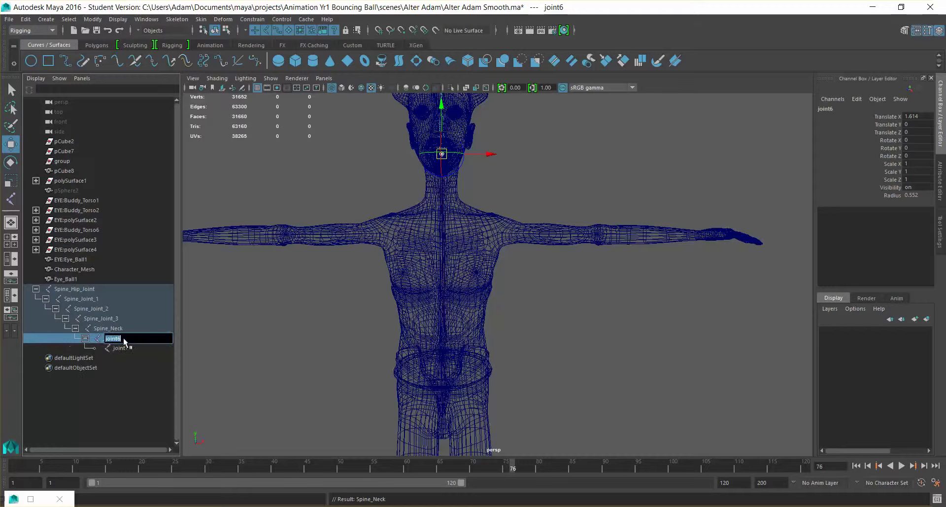
{"action": "key", "text": "ctrl+v"}
{"action": "type", "text": "Hea"}
{"action": "key", "text": "Return"}
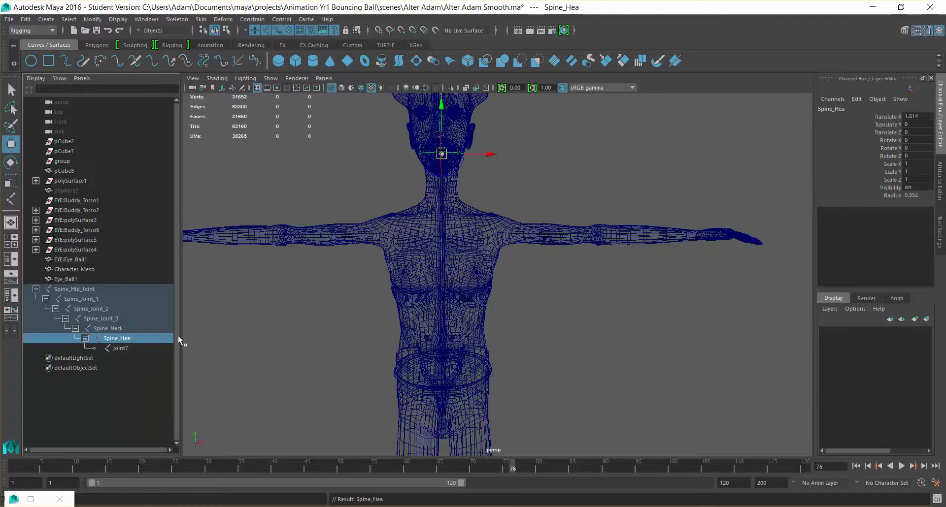
{"action": "double_click", "coordinate": [131, 338]}
{"action": "key", "text": "End"}
{"action": "type", "text": "d"}
{"action": "key", "text": "Return"}
Step: Rename joint7, the end joint at the top of the head, to Spine_Dummy
{"action": "double_click", "coordinate": [118, 348]}
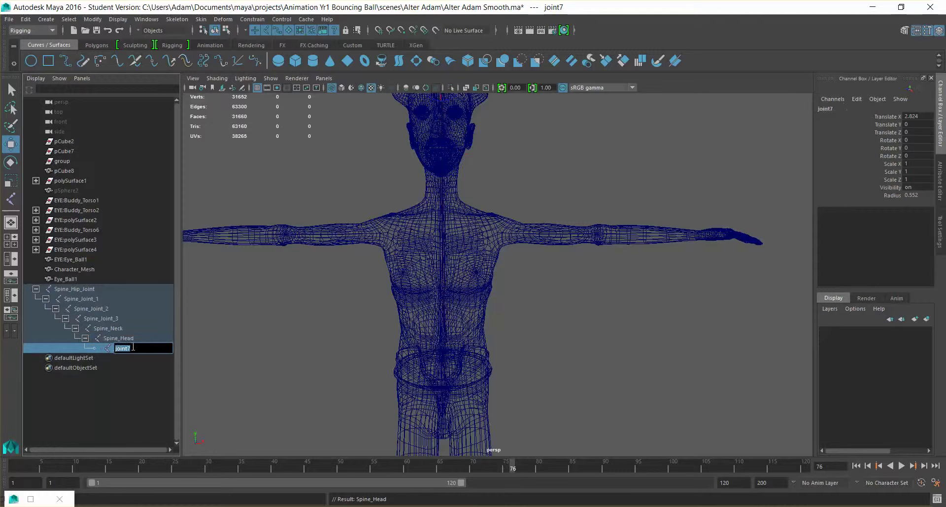
{"action": "key", "text": "ctrl+v"}
{"action": "left_click_drag", "start_coordinate": [132, 349], "coordinate": [191, 354]}
{"action": "type", "text": "Dummy"}
{"action": "key", "text": "Return"}
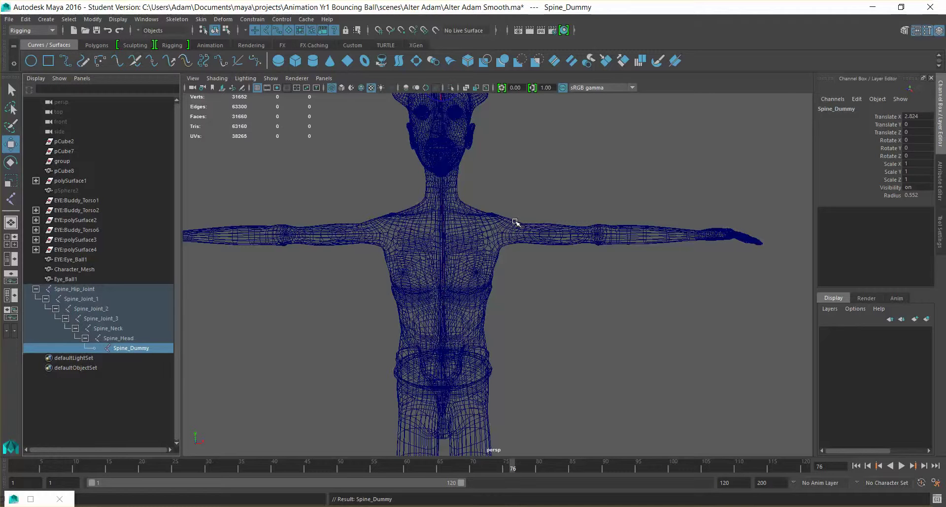
Step: Examine the neck joint's placement inside the mesh from several angles, and clear the selection
{"action": "scroll", "coordinate": [597, 273], "scroll_direction": "down", "scroll_amount": 5}
{"action": "left_click_drag", "start_coordinate": [600, 274], "coordinate": [637, 202], "text": "alt"}
{"action": "scroll", "coordinate": [576, 203], "scroll_direction": "up", "scroll_amount": 6}
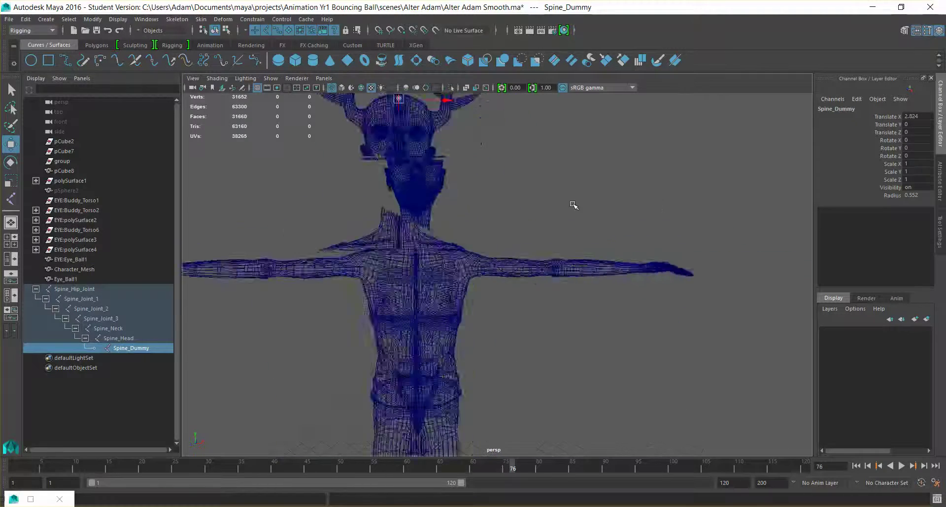
{"action": "middle_click_drag", "start_coordinate": [513, 206], "coordinate": [690, 255], "text": "alt"}
{"action": "left_click_drag", "start_coordinate": [689, 256], "coordinate": [515, 233], "text": "alt"}
{"action": "left_click", "coordinate": [444, 198]}
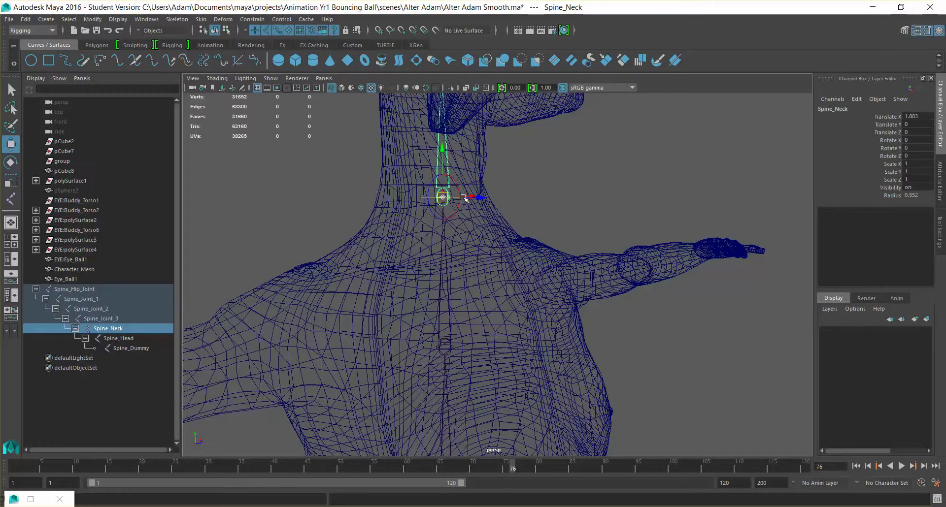
{"action": "left_click_drag", "start_coordinate": [504, 178], "coordinate": [595, 228], "text": "alt"}
{"action": "left_click_drag", "start_coordinate": [423, 158], "coordinate": [423, 152]}
{"action": "scroll", "coordinate": [578, 197], "scroll_direction": "down", "scroll_amount": 5}
{"action": "left_click_drag", "start_coordinate": [578, 203], "coordinate": [363, 213], "text": "alt"}
{"action": "left_click", "coordinate": [621, 281]}
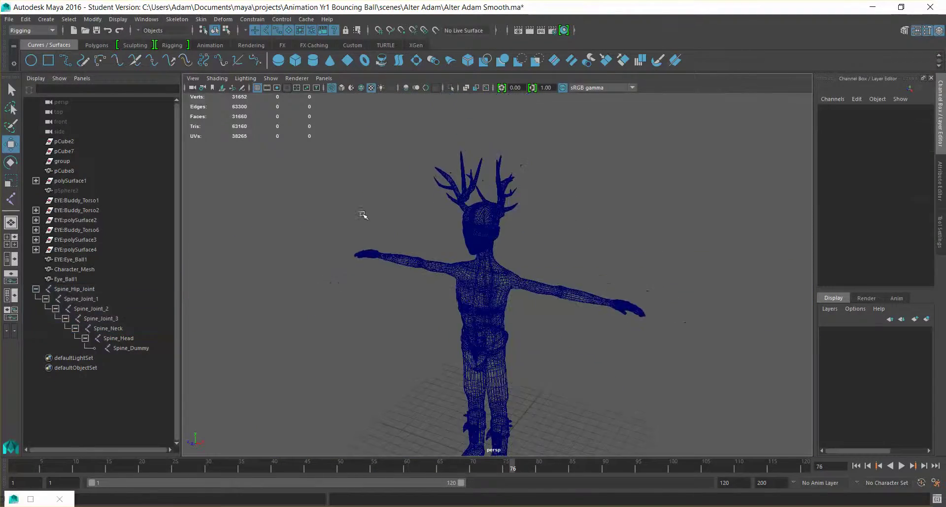
Step: Hide polygons in the perspective view so that only the joint chain and grid are shown
{"action": "left_click", "coordinate": [271, 80]}
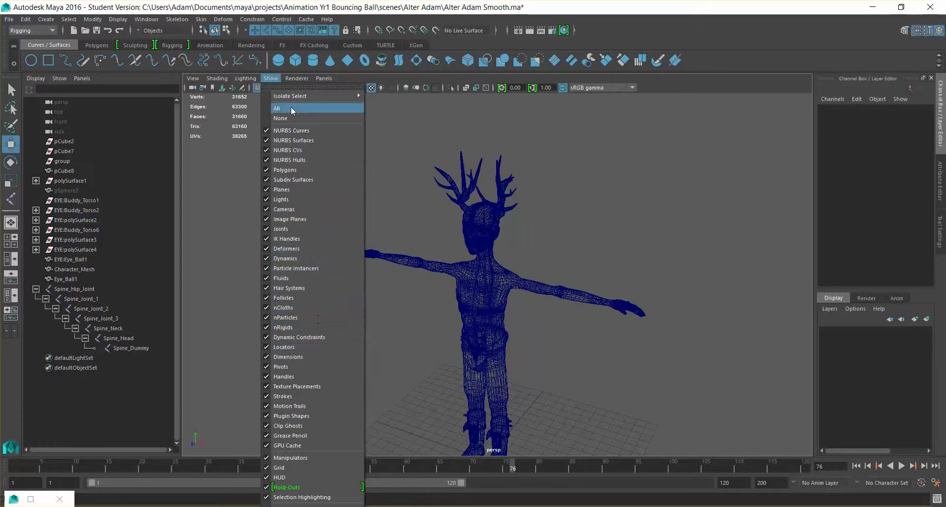
{"action": "left_click", "coordinate": [279, 170]}
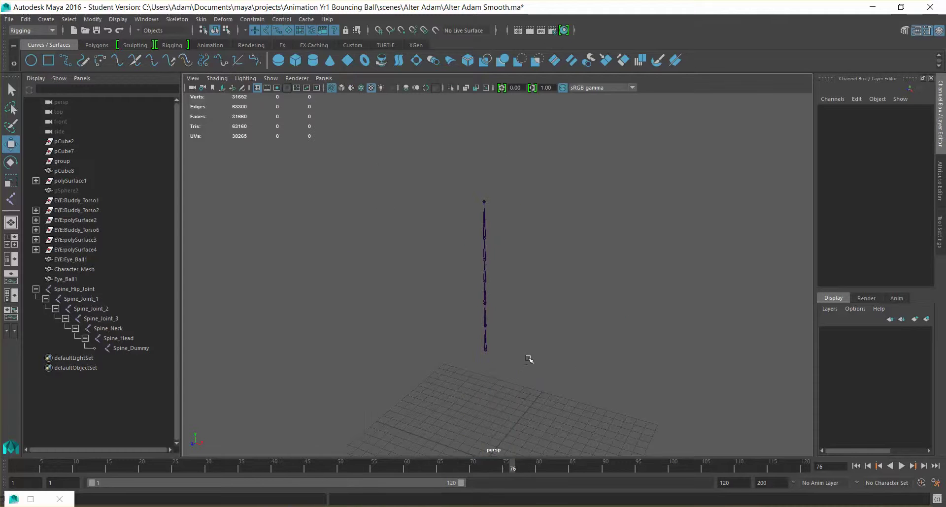
{"action": "left_click_drag", "start_coordinate": [574, 374], "coordinate": [567, 300], "text": "alt"}
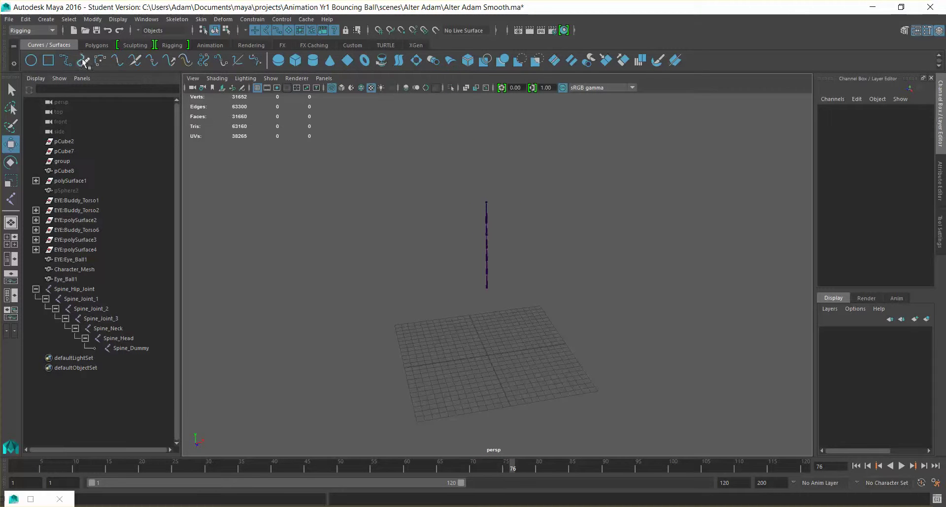
Step: Create a NURBS circle at the origin and set its radius to 3
{"action": "left_click", "coordinate": [32, 62]}
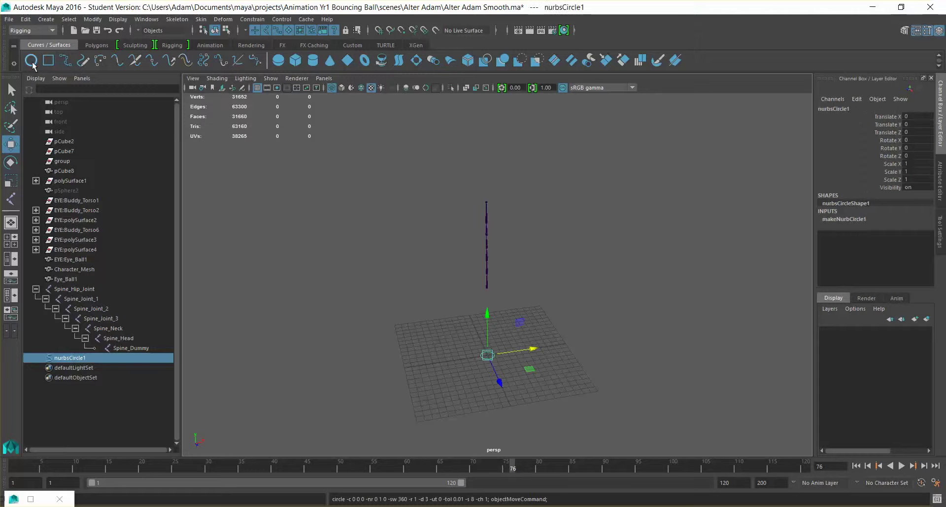
{"action": "key", "text": "e"}
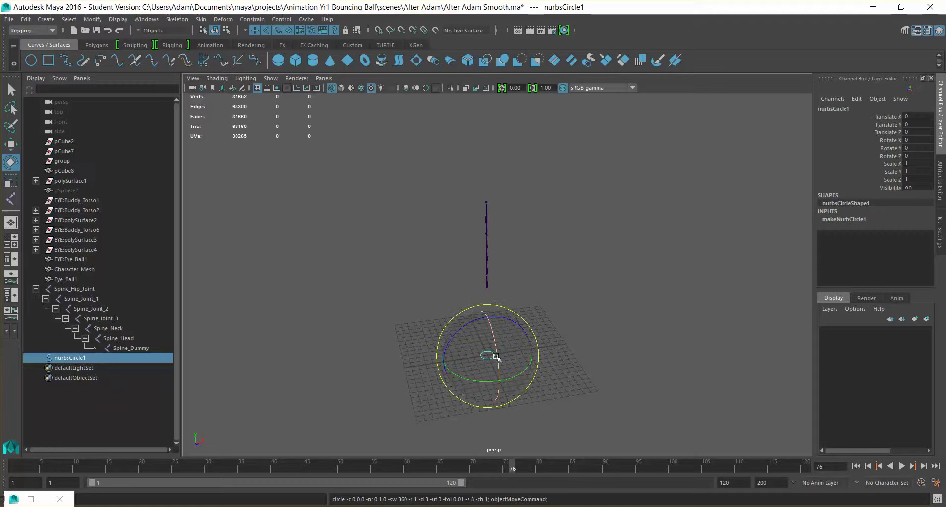
{"action": "key", "text": "r"}
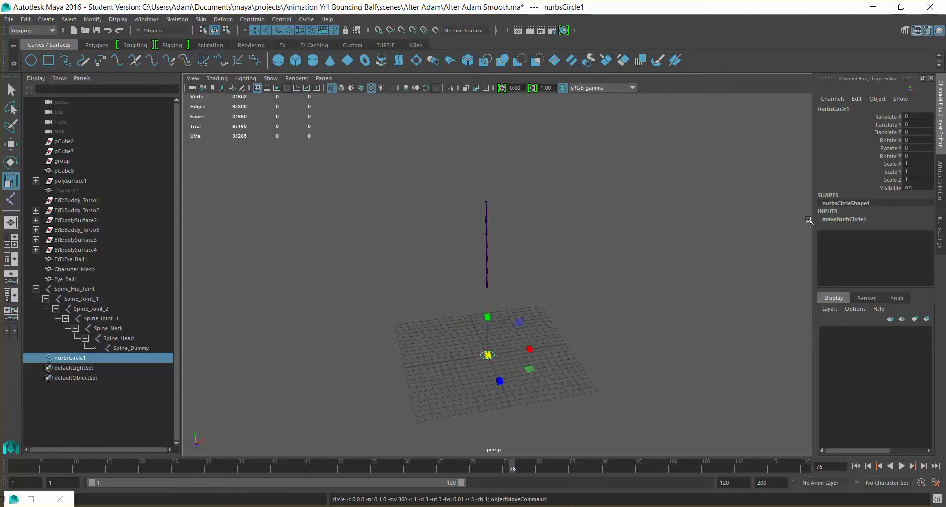
{"action": "double_click", "coordinate": [845, 219]}
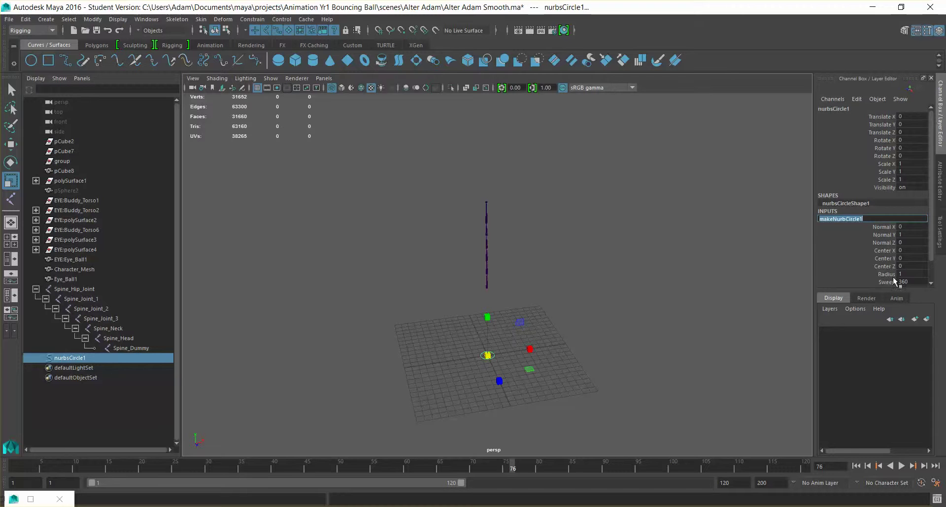
{"action": "left_click", "coordinate": [887, 275]}
{"action": "middle_click_drag", "start_coordinate": [545, 236], "coordinate": [558, 240]}
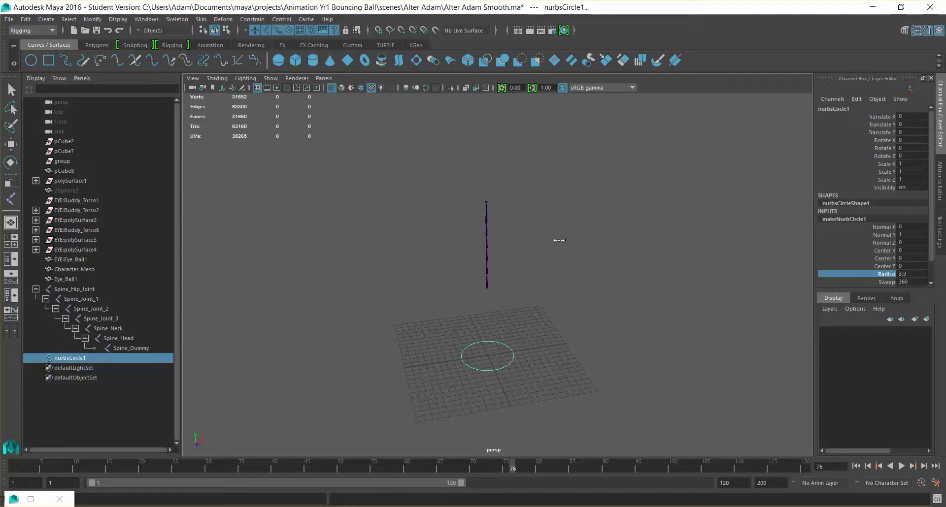
{"action": "double_click", "coordinate": [923, 274]}
{"action": "type", "text": "3"}
{"action": "key", "text": "Return"}
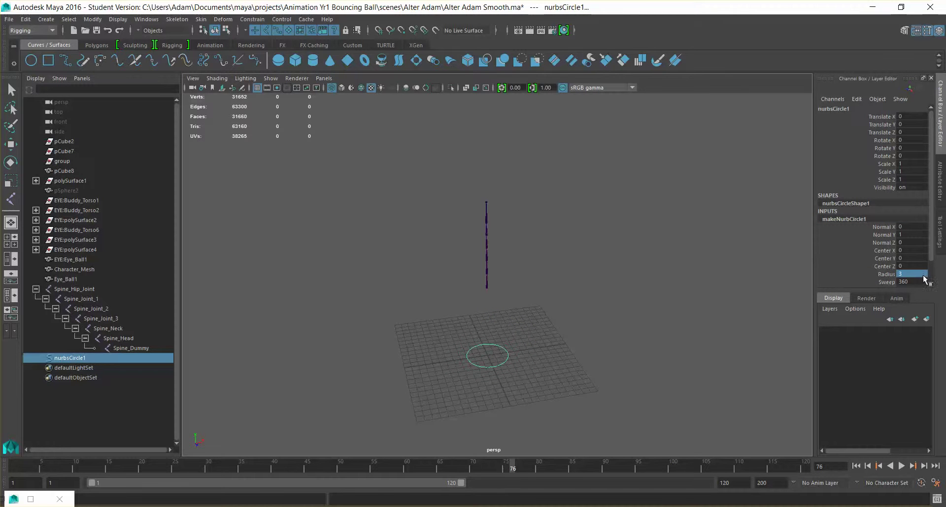
Step: Raise the circle to the hip joint at the base of the spine, at Translate Y 11, checking it against the mesh
{"action": "key", "text": "w"}
{"action": "left_click_drag", "start_coordinate": [486, 318], "coordinate": [487, 252]}
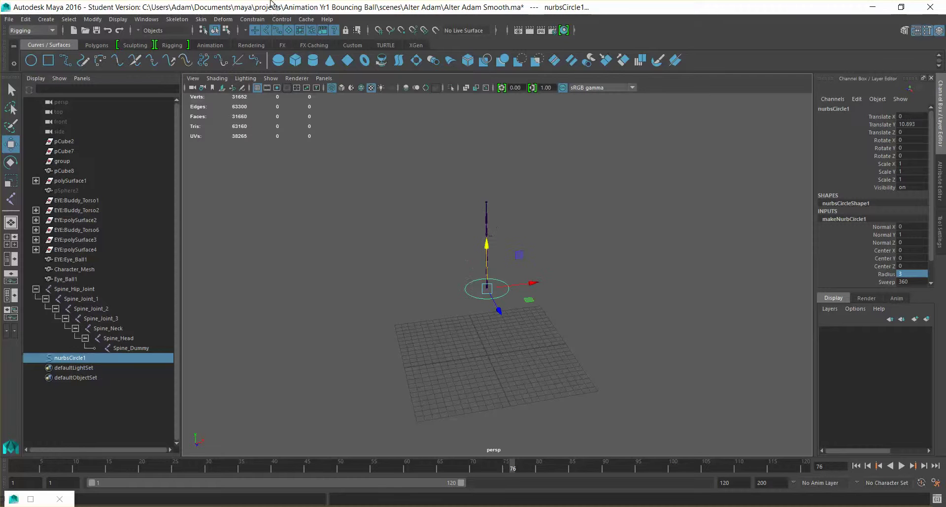
{"action": "left_click", "coordinate": [271, 78]}
{"action": "left_click", "coordinate": [295, 171]}
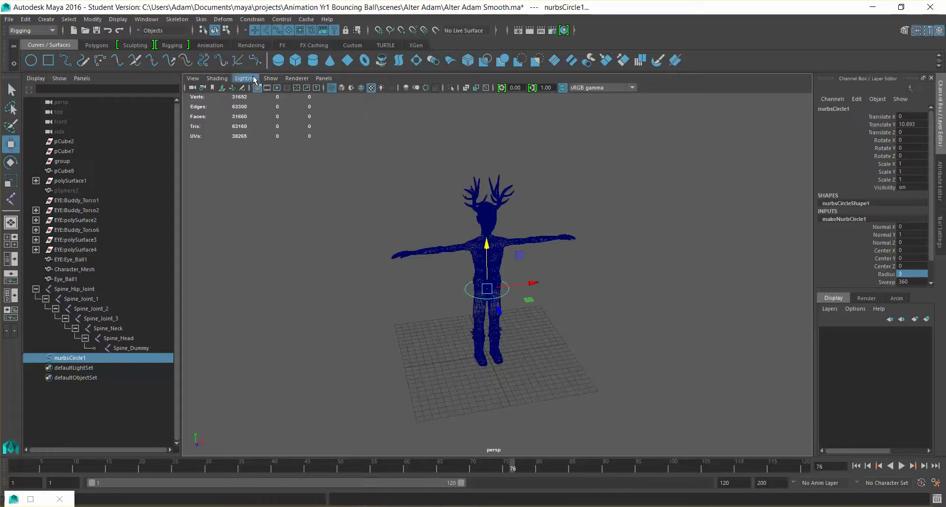
{"action": "left_click", "coordinate": [270, 78]}
{"action": "left_click", "coordinate": [290, 170]}
{"action": "key", "text": "f"}
{"action": "left_click_drag", "start_coordinate": [571, 303], "coordinate": [531, 295], "text": "alt"}
{"action": "left_click_drag", "start_coordinate": [498, 228], "coordinate": [505, 279]}
{"action": "left_click_drag", "start_coordinate": [497, 242], "coordinate": [497, 233]}
{"action": "right_click_drag", "start_coordinate": [710, 277], "coordinate": [673, 258], "text": "alt"}
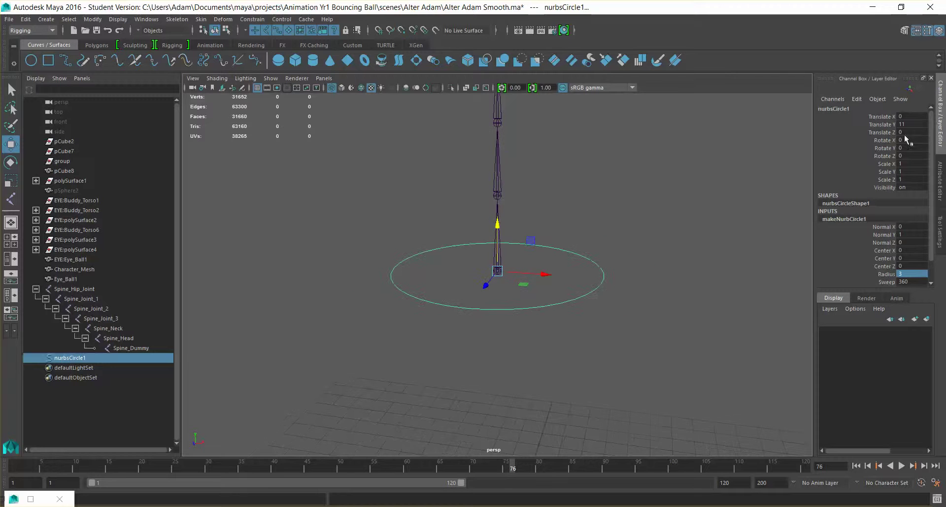
Step: Rename the circle around the hip joint to Spine_CTRL_1
{"action": "left_click", "coordinate": [837, 111]}
{"action": "double_click", "coordinate": [845, 109]}
{"action": "left_click_drag", "start_coordinate": [857, 108], "coordinate": [768, 108]}
{"action": "type", "text": "Spi"}
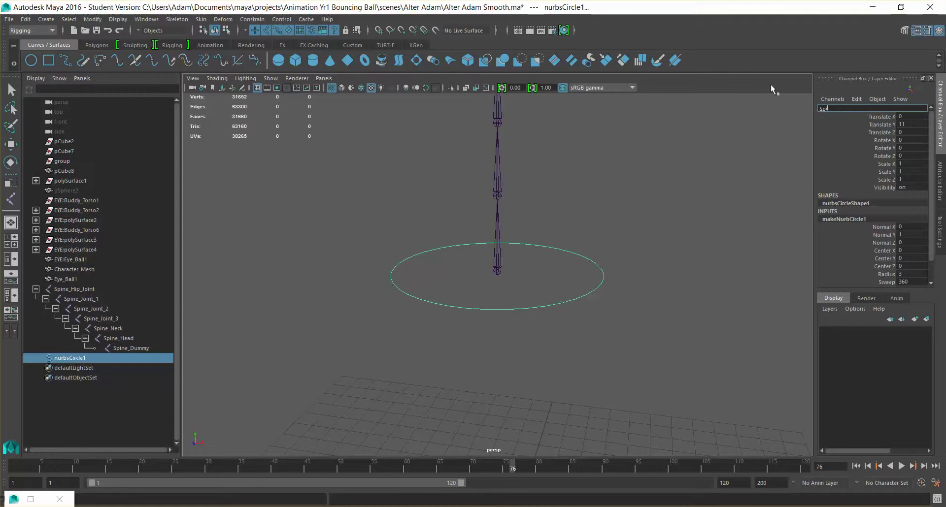
{"action": "type", "text": "ne CTRL_1"}
{"action": "key", "text": "Return"}
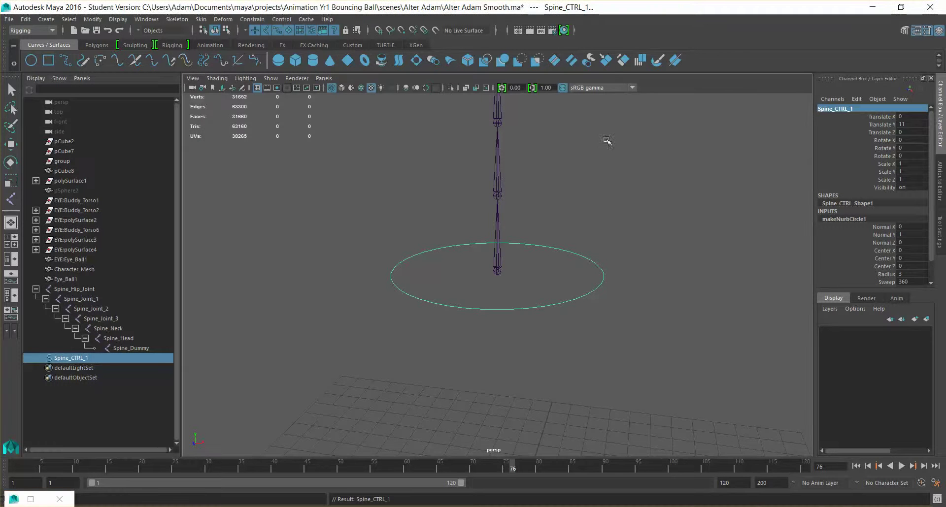
Step: Duplicate Spine_CTRL_1 and snap the copy to the first spine joint above the hip, at about Translate Y 13.167
{"action": "key", "text": "ctrl+d"}
{"action": "key", "text": "w"}
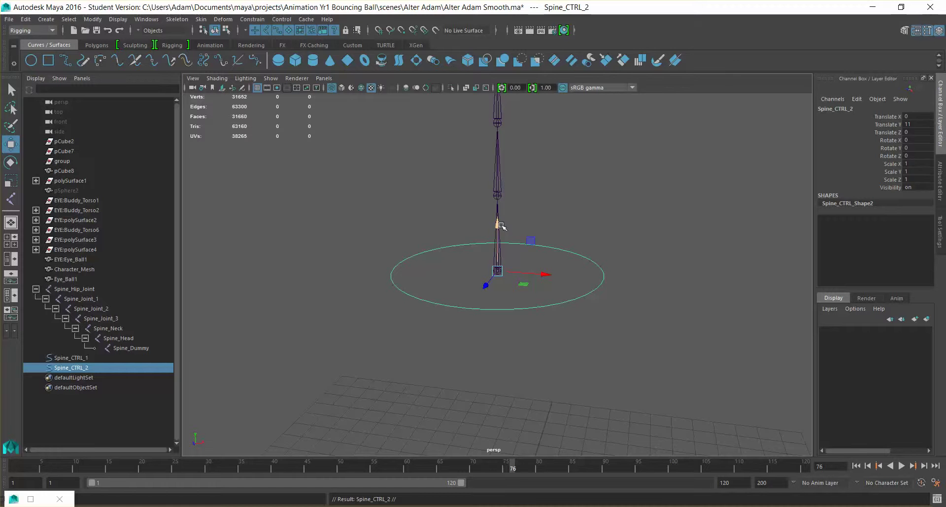
{"action": "left_click_drag", "start_coordinate": [500, 225], "coordinate": [498, 78]}
{"action": "left_click", "coordinate": [497, 156]}
{"action": "right_click_drag", "start_coordinate": [571, 149], "coordinate": [569, 188], "text": "alt"}
{"action": "left_click", "coordinate": [573, 175]}
{"action": "left_click_drag", "start_coordinate": [498, 120], "coordinate": [498, 173]}
{"action": "key", "text": "v"}
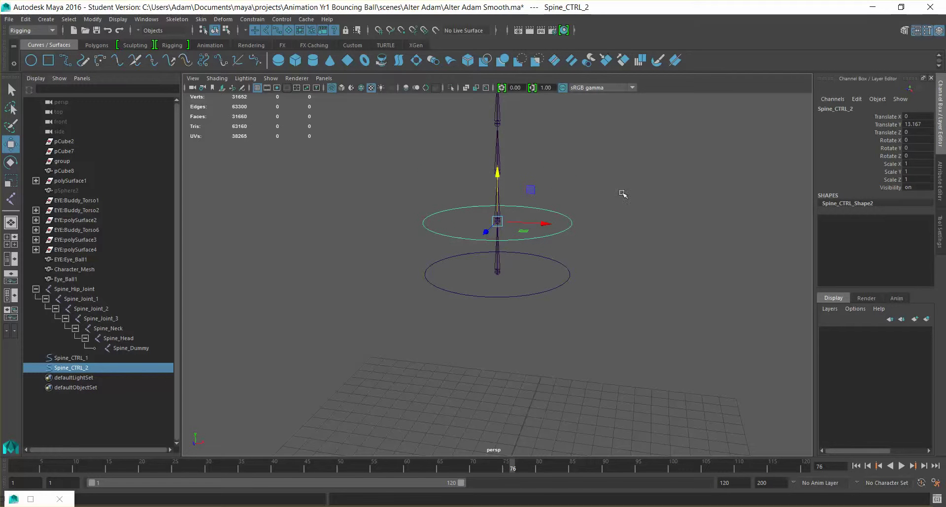
{"action": "mouse_move", "coordinate": [496, 173]}
{"action": "left_mouse_down"}
{"action": "mouse_move", "coordinate": [496, 124]}
{"action": "mouse_move", "coordinate": [496, 173]}
{"action": "left_mouse_up"}
{"action": "key", "text": "ctrl+z"}
Step: Duplicate Spine_CTRL_2 and snap the copy to Spine_Joint_2, at about Translate Y 15.107
{"action": "key", "text": "ctrl+d"}
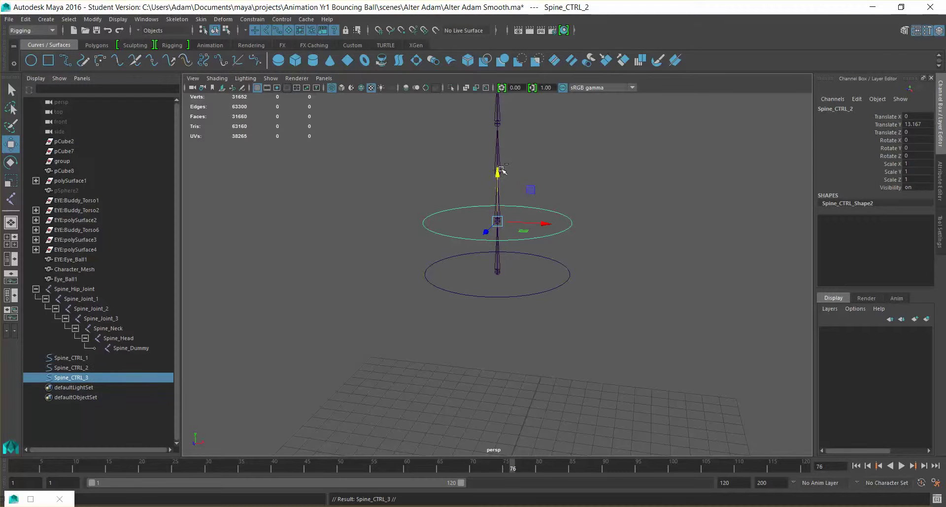
{"action": "key", "text": "v"}
{"action": "middle_click_drag", "start_coordinate": [497, 173], "coordinate": [497, 122]}
{"action": "left_click_drag", "start_coordinate": [654, 178], "coordinate": [624, 240], "text": "alt"}
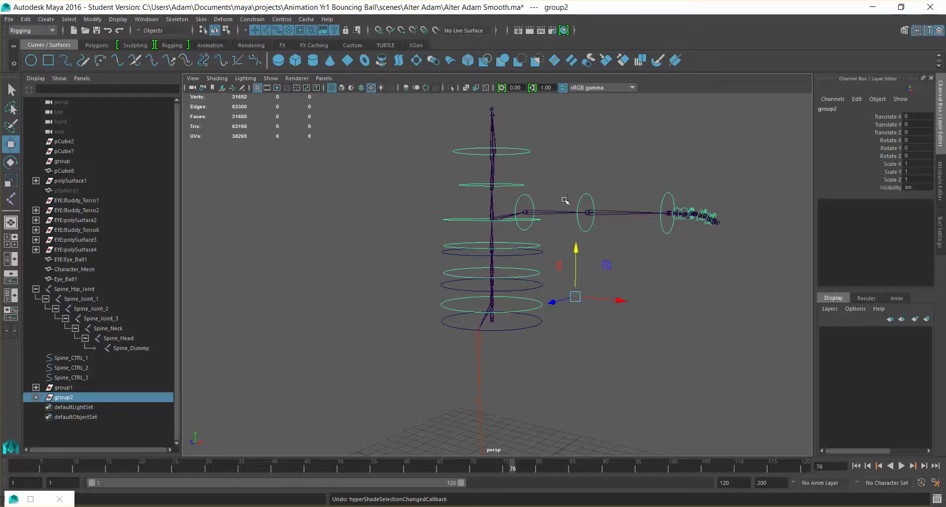
Step: Undo the creation of group2 and delete group1 with its extra joints and control circles
{"action": "key", "text": "ctrl+z"}
{"action": "key", "text": "ctrl+z"}
{"action": "key", "text": "ctrl+z"}
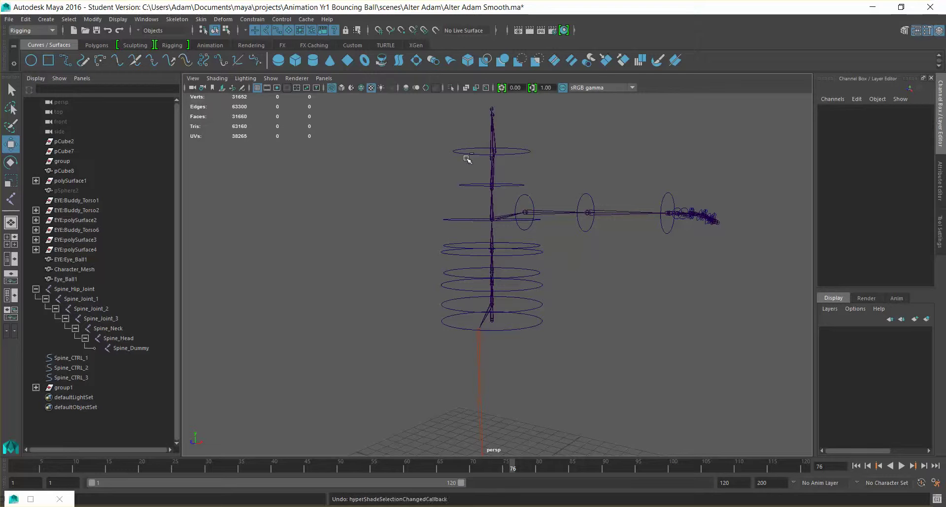
{"action": "left_click", "coordinate": [61, 387]}
{"action": "key", "text": "Delete"}
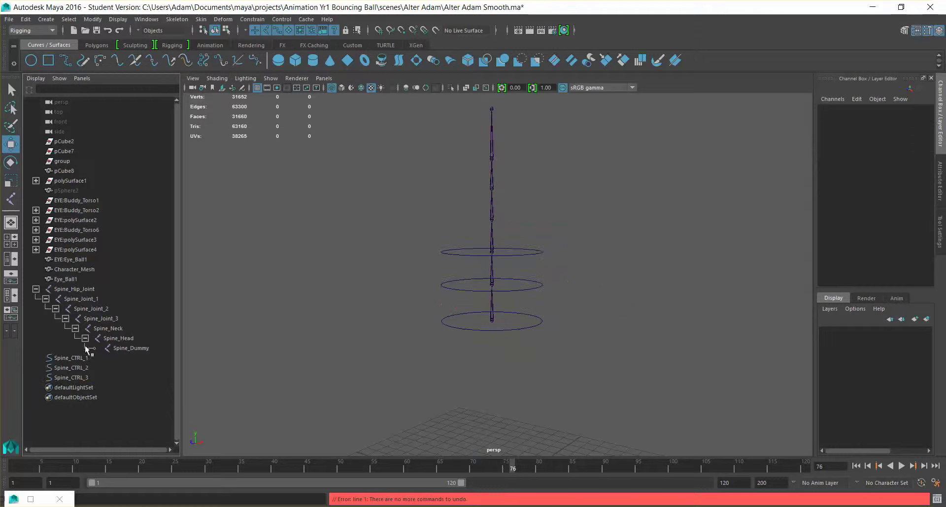
Step: Duplicate Spine_CTRL_3, snap the copy to Spine_Joint_3 at Translate Y 17, and clear the selection
{"action": "left_click_drag", "start_coordinate": [528, 241], "coordinate": [567, 256]}
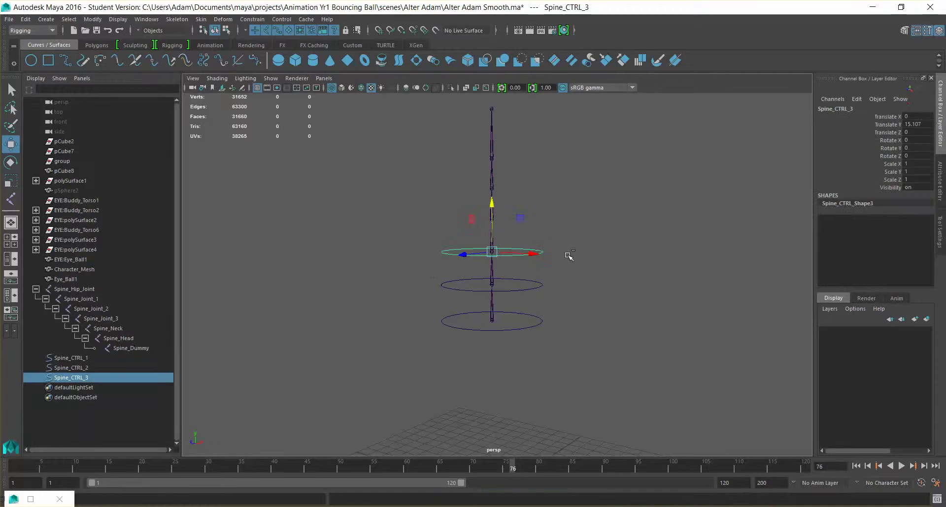
{"action": "key", "text": "ctrl+d"}
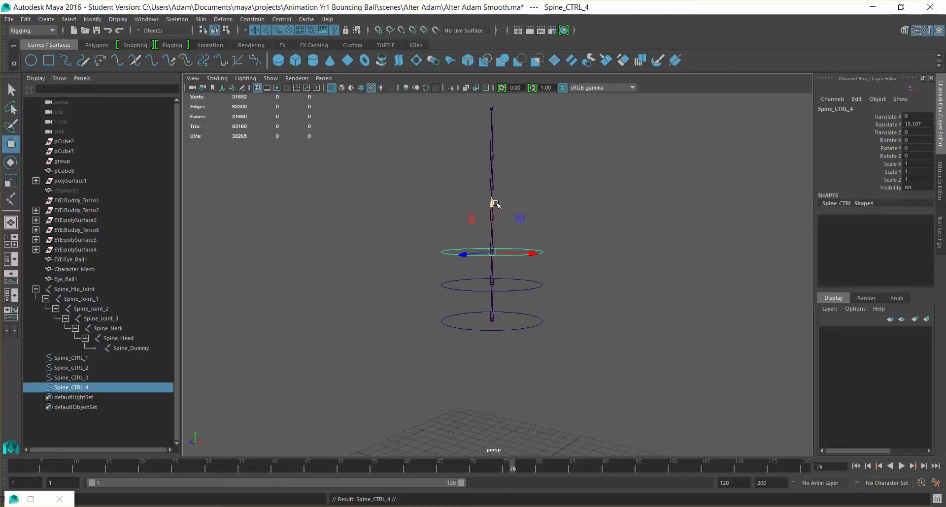
{"action": "left_click_drag", "start_coordinate": [491, 252], "coordinate": [491, 220]}
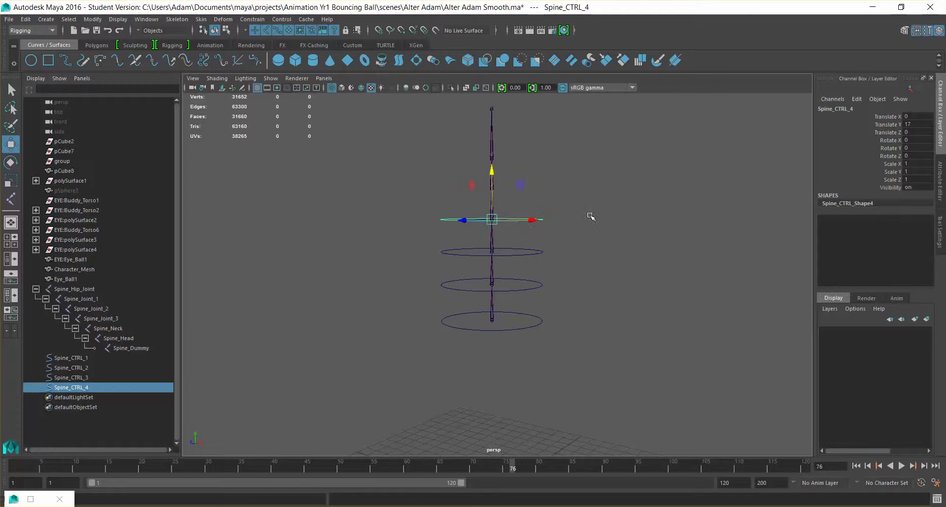
{"action": "left_click", "coordinate": [549, 197]}
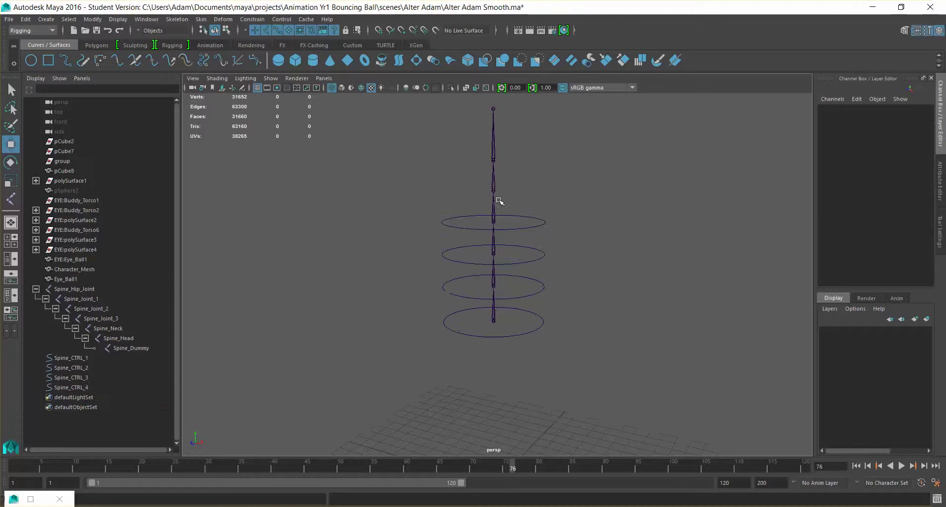
Step: Locate the Spine_Neck joint, then duplicate Spine_CTRL_4 and snap the copy onto it at about Translate Y 18.814
{"action": "left_click", "coordinate": [493, 203]}
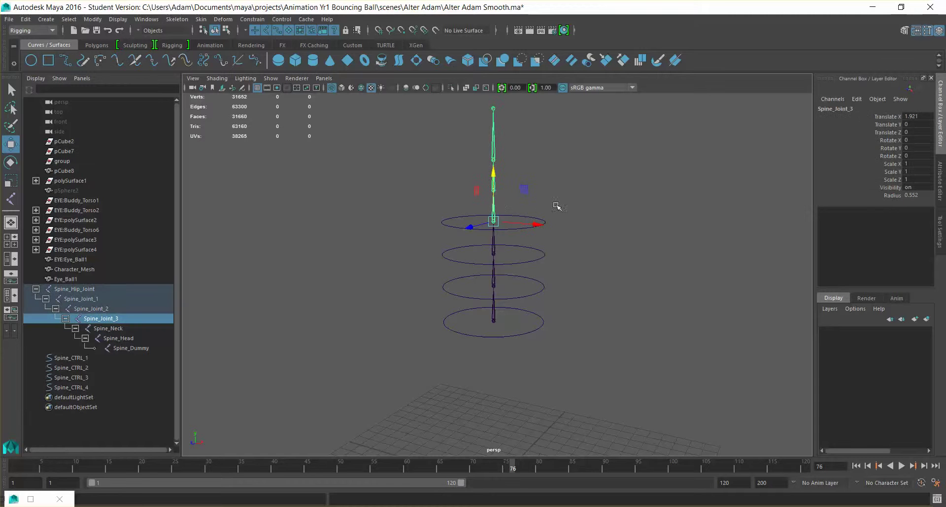
{"action": "left_click_drag", "start_coordinate": [574, 211], "coordinate": [473, 177], "text": "alt"}
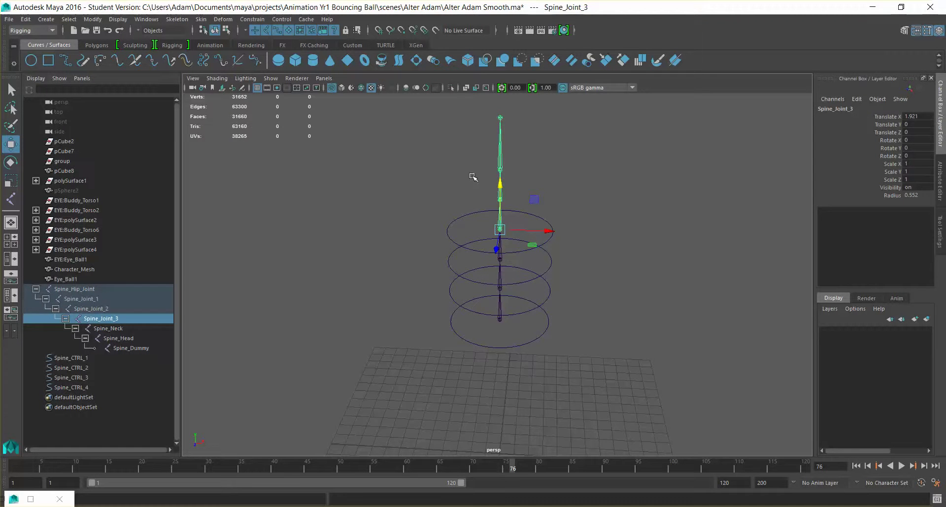
{"action": "left_click", "coordinate": [486, 192]}
{"action": "left_click", "coordinate": [500, 191]}
{"action": "left_click_drag", "start_coordinate": [573, 207], "coordinate": [568, 203], "text": "alt"}
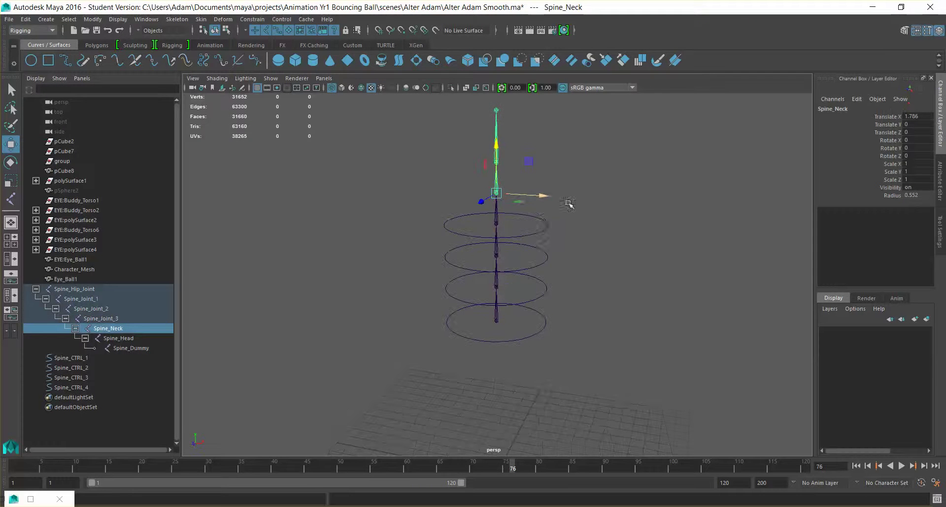
{"action": "left_click", "coordinate": [544, 225]}
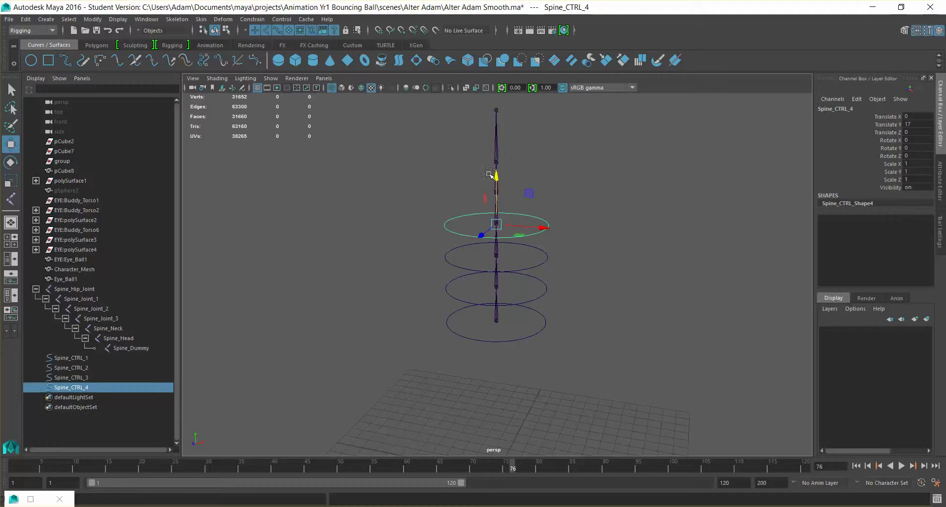
{"action": "key", "text": "ctrl+d"}
{"action": "mouse_move", "coordinate": [496, 175]}
{"action": "left_mouse_down"}
{"action": "mouse_move", "coordinate": [501, 161]}
{"action": "mouse_move", "coordinate": [497, 183]}
{"action": "left_mouse_up"}
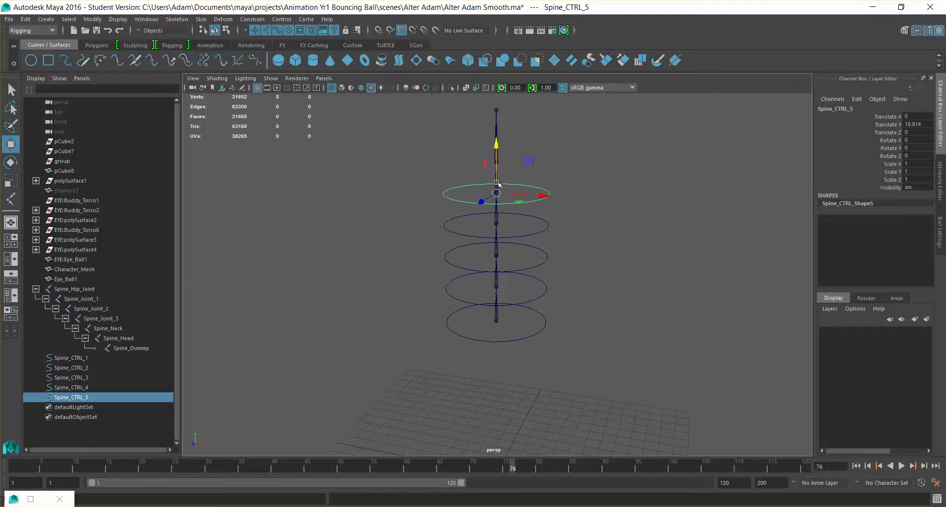
Step: Rename the control circle at the neck joint to Neck_CTRL_5
{"action": "double_click", "coordinate": [77, 398]}
{"action": "left_click_drag", "start_coordinate": [71, 398], "coordinate": [37, 396]}
{"action": "type", "text": "Neck"}
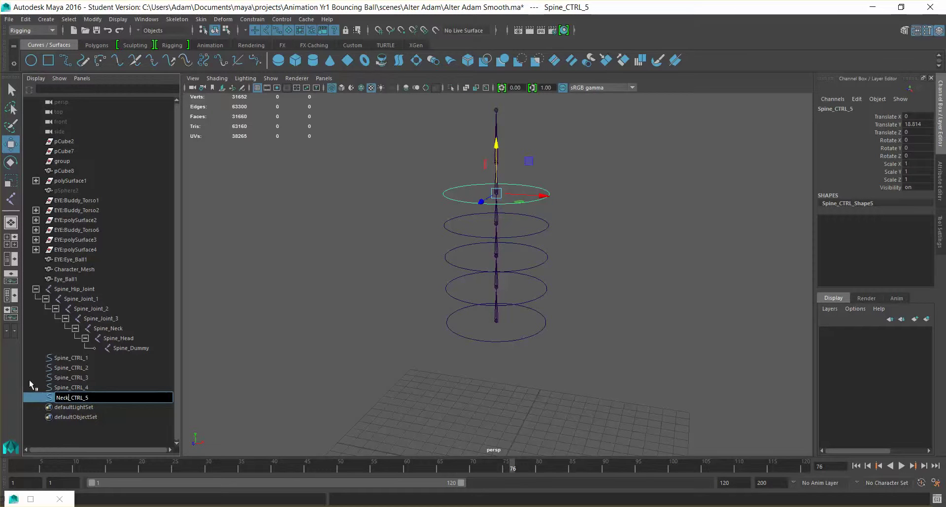
{"action": "key", "text": "Return"}
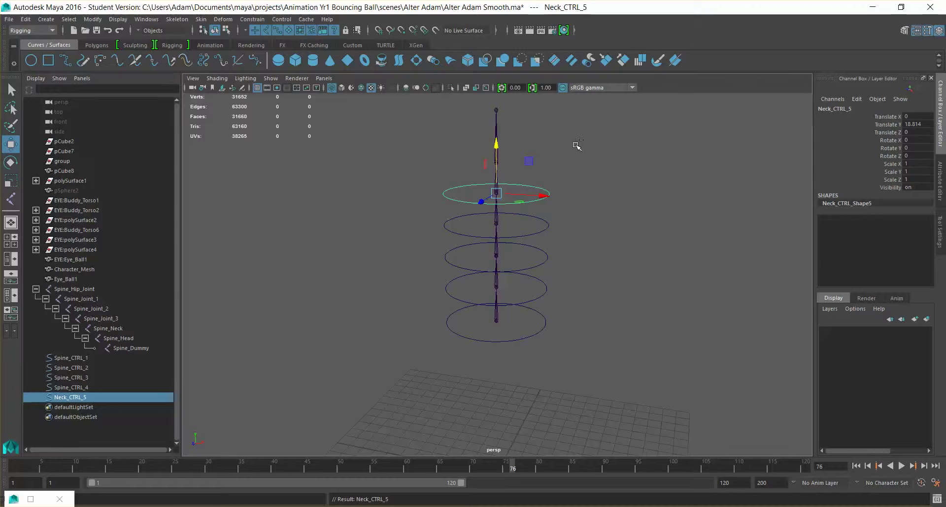
Step: Duplicate Neck_CTRL_5 and snap the copy to the Spine_Head joint, at about Translate Y 20.525
{"action": "key", "text": "ctrl+d"}
{"action": "key", "text": "v"}
{"action": "mouse_move", "coordinate": [495, 143]}
{"action": "left_mouse_down"}
{"action": "mouse_move", "coordinate": [498, 121]}
{"action": "mouse_move", "coordinate": [487, 152]}
{"action": "left_mouse_up"}
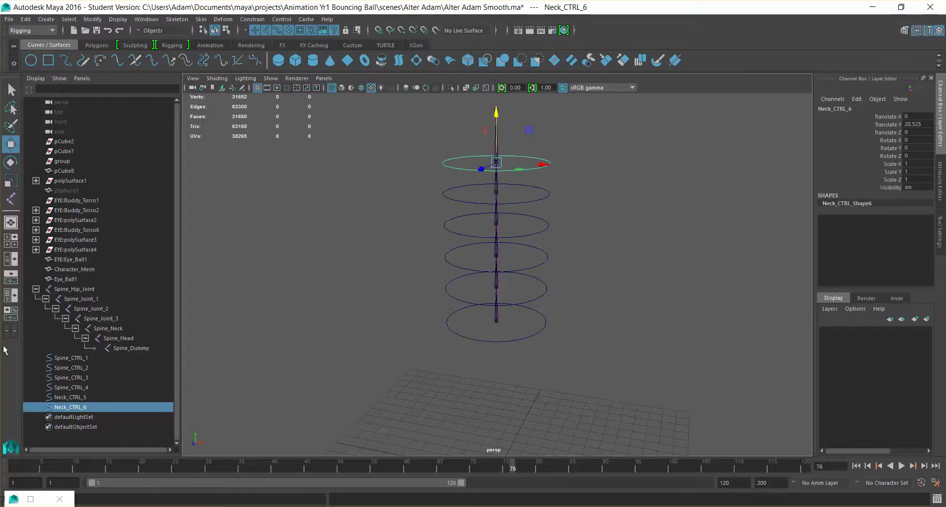
Step: Rename the control circle at the head joint to Head_CTRL_6
{"action": "double_click", "coordinate": [69, 407]}
{"action": "left_click", "coordinate": [69, 407]}
{"action": "key", "text": "BackSpace"}
{"action": "key", "text": "BackSpace"}
{"action": "key", "text": "BackSpace"}
{"action": "key", "text": "BackSpace"}
{"action": "type", "text": "Head"}
{"action": "key", "text": "Return"}
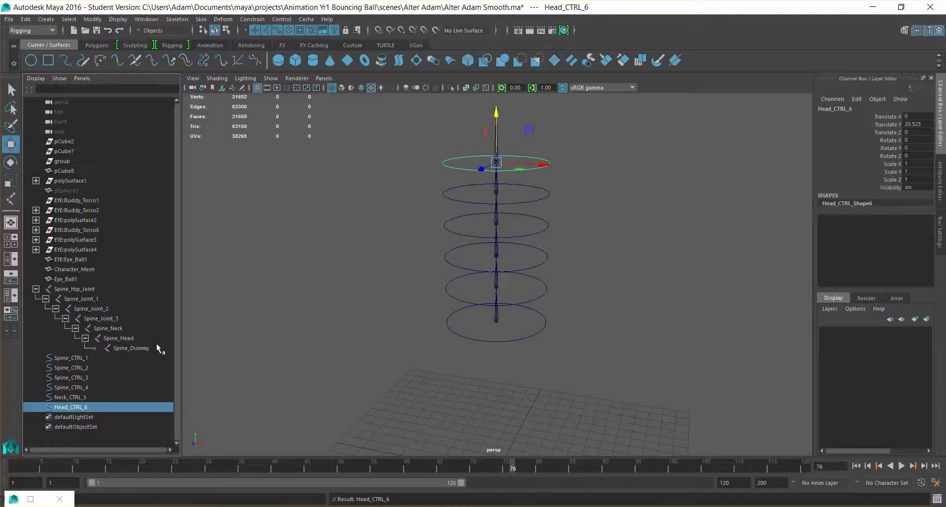
Step: Parent the upper controls in a chain: Head_CTRL_6 under Neck_CTRL_5, that under Spine_CTRL_4, and that under Spine_CTRL_3
{"action": "left_click", "coordinate": [675, 324]}
{"action": "left_click", "coordinate": [504, 339]}
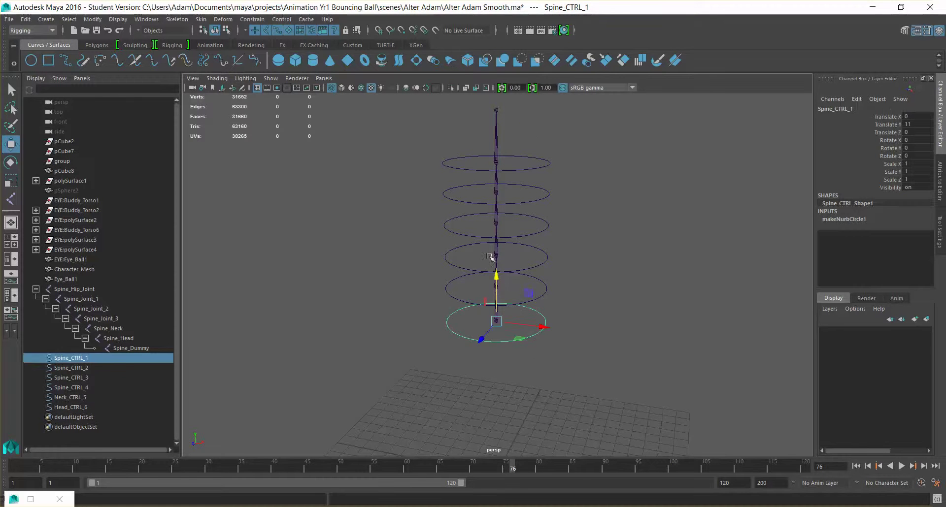
{"action": "left_click", "coordinate": [65, 408]}
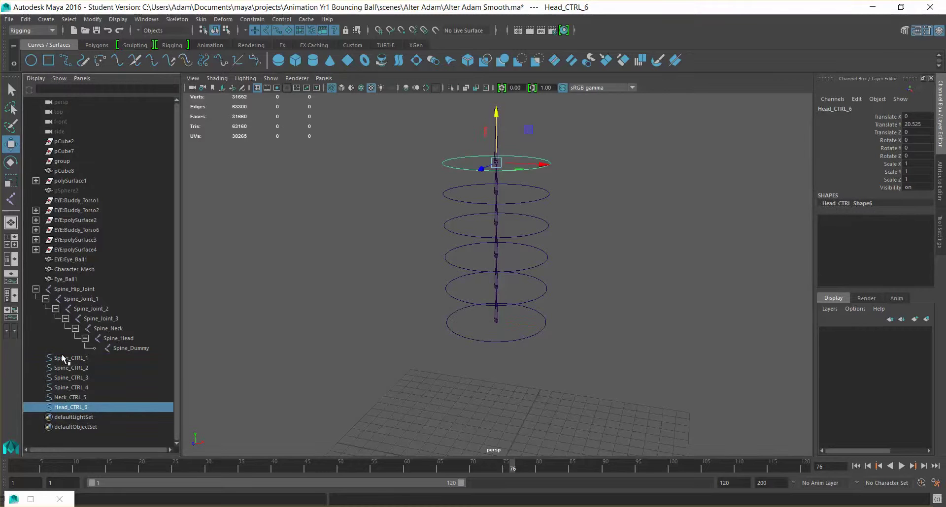
{"action": "left_click", "coordinate": [66, 358]}
{"action": "left_click", "coordinate": [64, 407]}
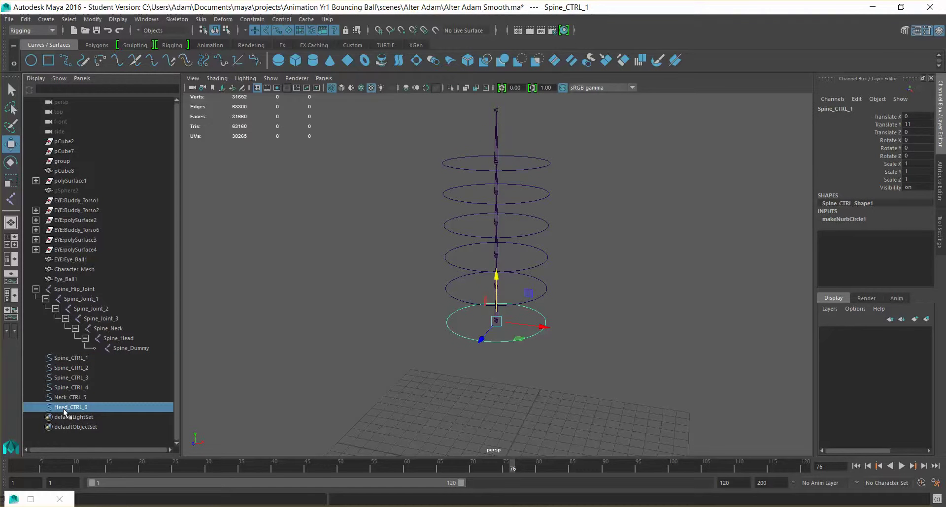
{"action": "middle_click_drag", "start_coordinate": [63, 410], "coordinate": [75, 379]}
{"action": "left_click", "coordinate": [66, 394]}
{"action": "left_click", "coordinate": [73, 389]}
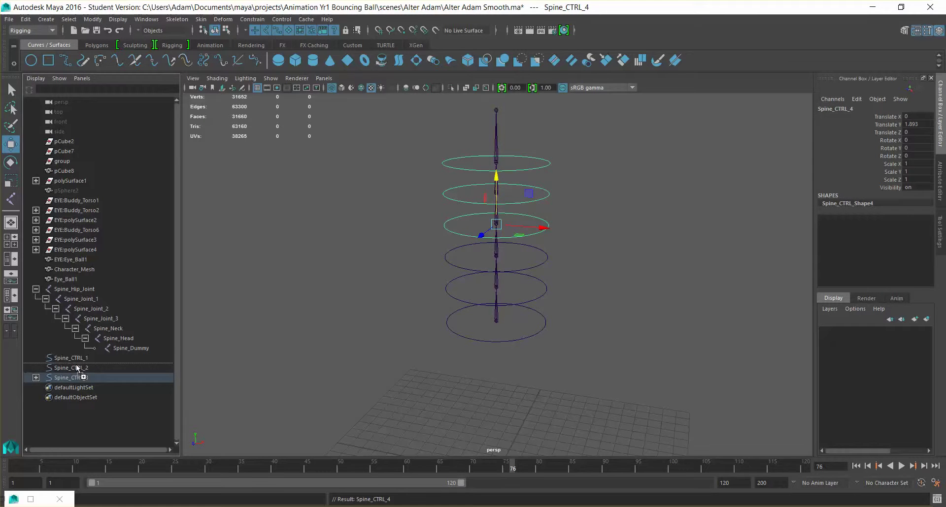
Step: Parent Spine_CTRL_3 under Spine_CTRL_2, and Spine_CTRL_2 under Spine_CTRL_1
{"action": "left_click", "coordinate": [75, 377]}
{"action": "middle_click_drag", "start_coordinate": [75, 377], "coordinate": [74, 358]}
{"action": "left_click", "coordinate": [67, 367]}
{"action": "left_click", "coordinate": [77, 359]}
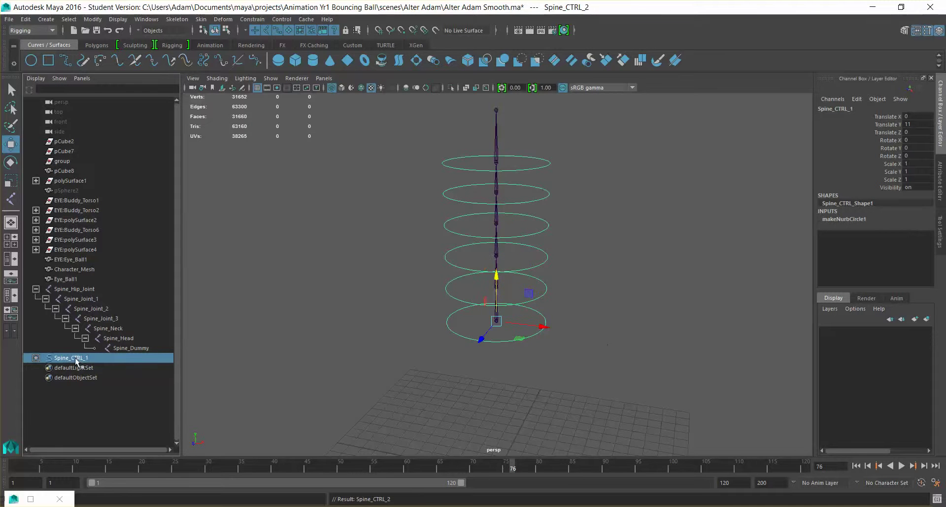
Step: Test the control hierarchy by rotating Spine_CTRL_1 and the controls above it, and undo the rotations
{"action": "left_click_drag", "start_coordinate": [677, 389], "coordinate": [571, 391], "text": "alt"}
{"action": "key", "text": "e"}
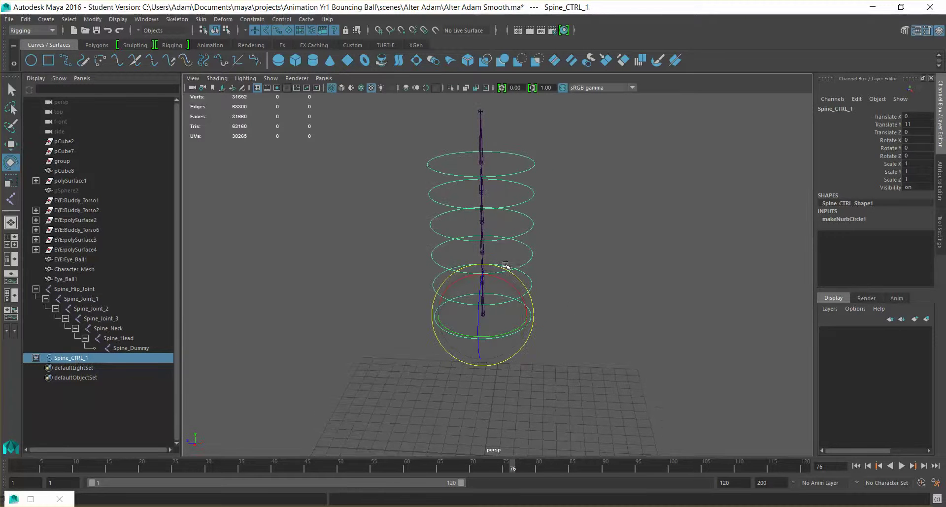
{"action": "left_click_drag", "start_coordinate": [518, 292], "coordinate": [479, 226]}
{"action": "left_click", "coordinate": [504, 262]}
{"action": "left_click", "coordinate": [493, 232]}
{"action": "key", "text": "ctrl+z"}
{"action": "key", "text": "ctrl+z"}
{"action": "key", "text": "ctrl+z"}
{"action": "key", "text": "ctrl+z"}
{"action": "key", "text": "ctrl+z"}
{"action": "key", "text": "ctrl+z"}
{"action": "key", "text": "ctrl+z"}
{"action": "key", "text": "ctrl+z"}
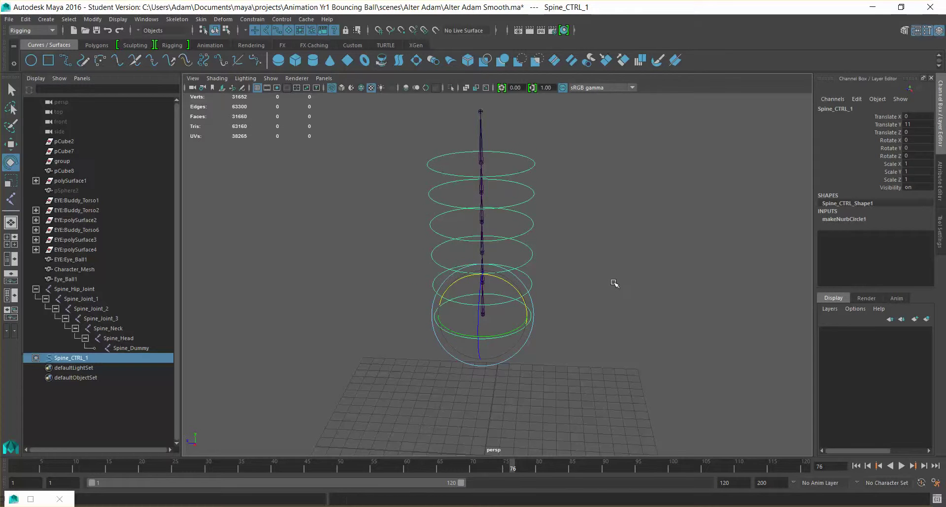
{"action": "key", "text": "ctrl+z"}
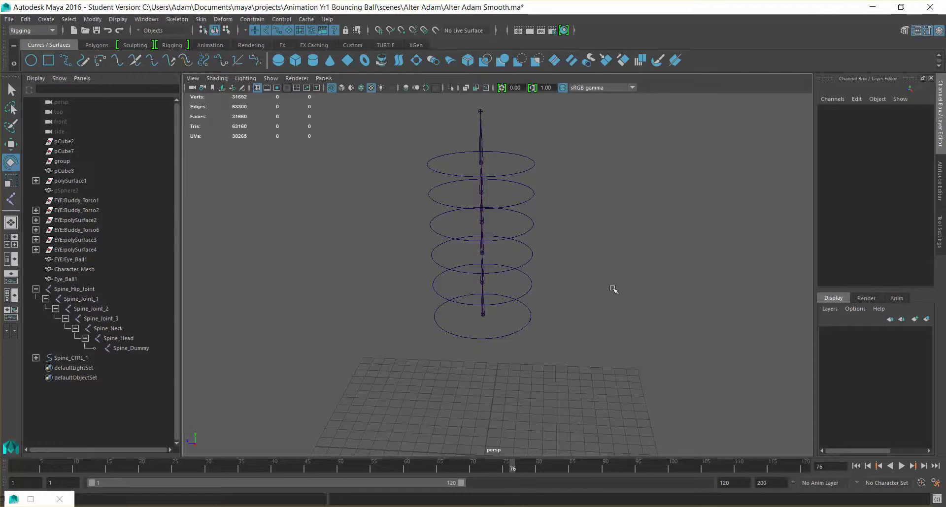
Step: Orient-constrain the Spine_Hip_Joint to the Spine_CTRL_1 circle, with the control as the driver
{"action": "left_click_drag", "start_coordinate": [379, 327], "coordinate": [498, 321], "text": "alt"}
{"action": "left_click", "coordinate": [498, 321]}
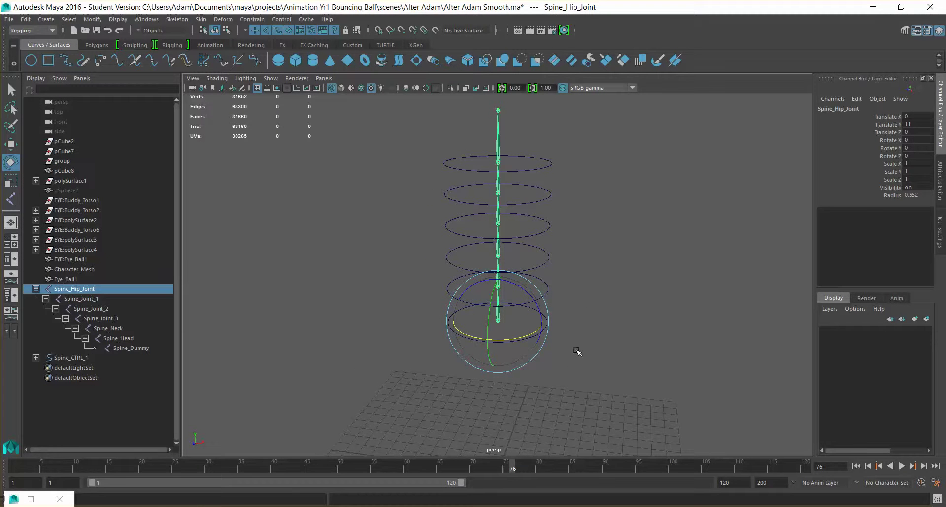
{"action": "left_click_drag", "start_coordinate": [743, 291], "coordinate": [681, 313], "text": "alt"}
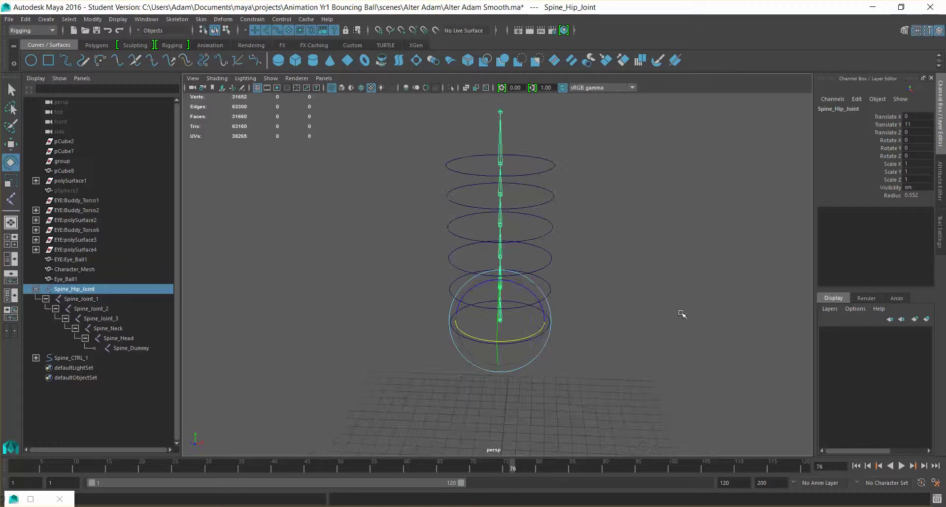
{"action": "left_click", "coordinate": [619, 299]}
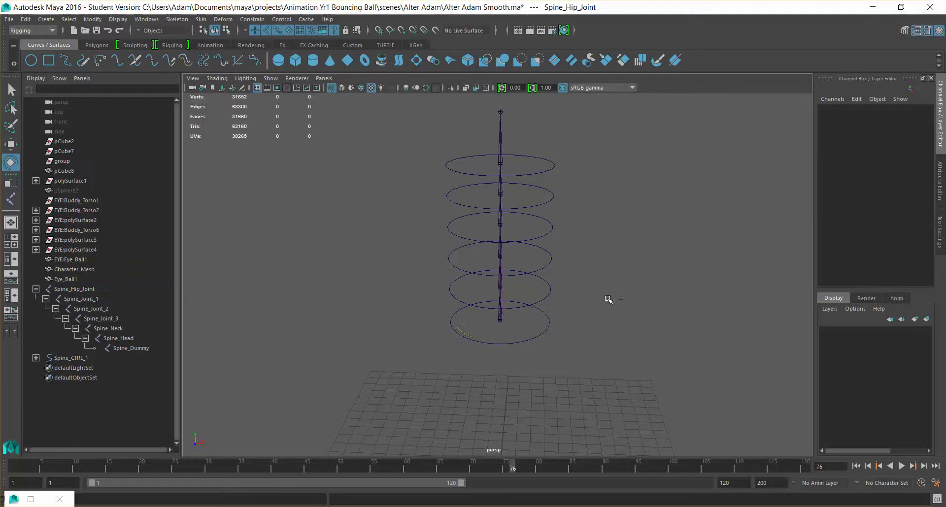
{"action": "left_click", "coordinate": [501, 320]}
{"action": "left_click", "coordinate": [584, 319]}
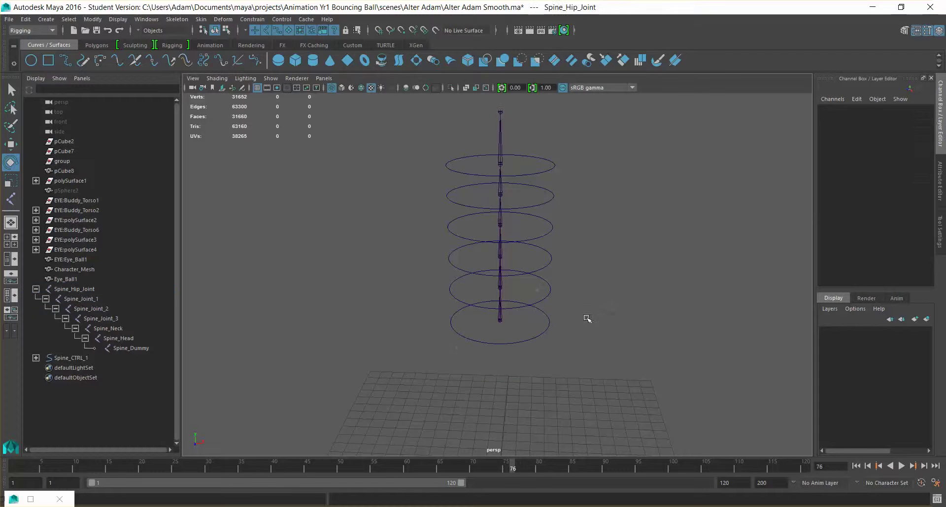
{"action": "left_click", "coordinate": [537, 327]}
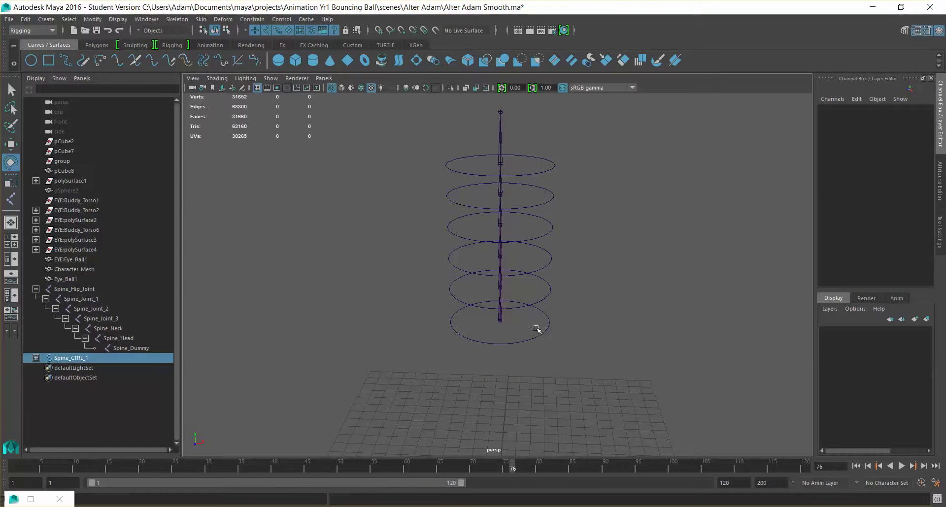
{"action": "key", "text": "q"}
{"action": "left_click", "coordinate": [501, 318], "text": "shift"}
{"action": "left_click", "coordinate": [306, 23]}
{"action": "mouse_move", "coordinate": [255, 29]}
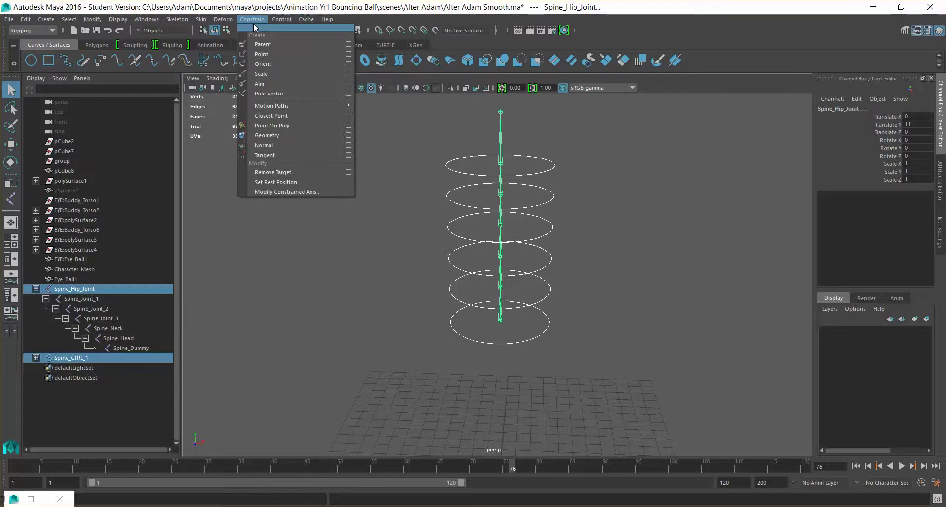
{"action": "left_click", "coordinate": [263, 64]}
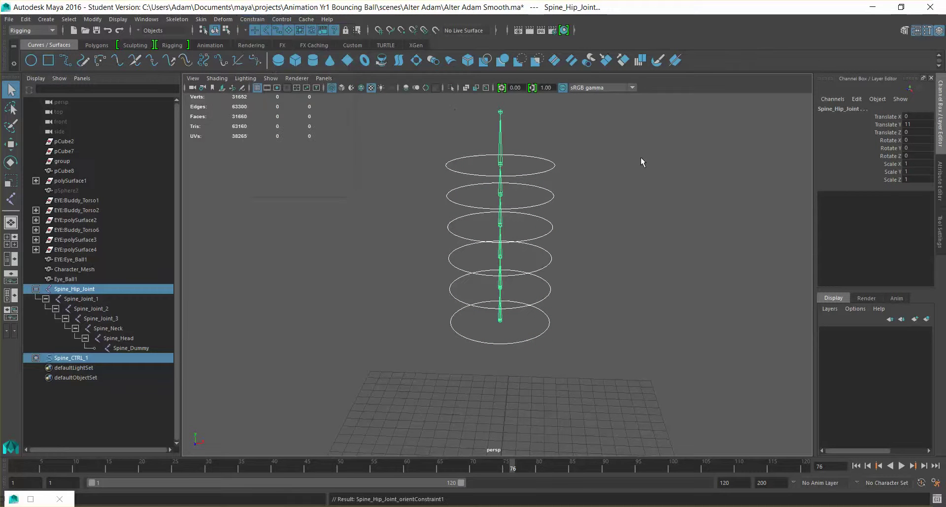
Step: Orient-constrain Spine_Joint_1 to the Spine_CTRL_2 circle around it
{"action": "left_click", "coordinate": [581, 303]}
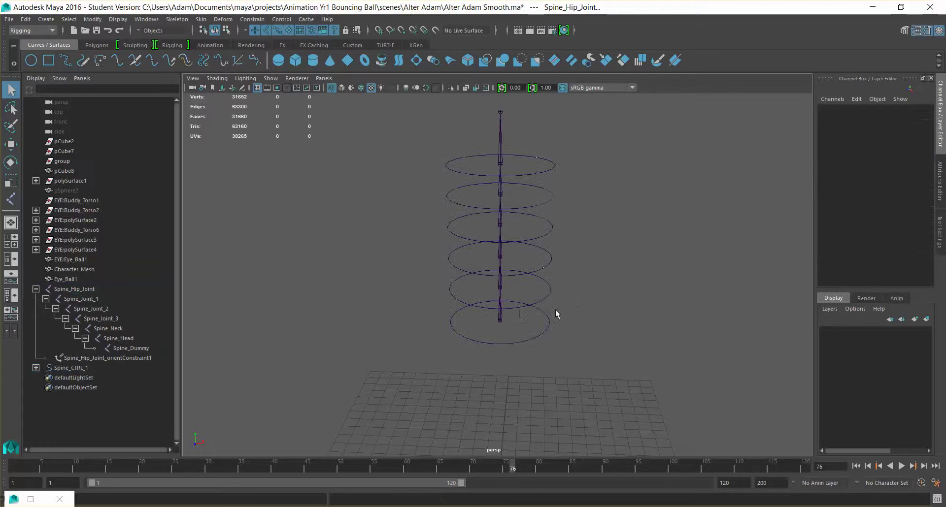
{"action": "left_click", "coordinate": [500, 295]}
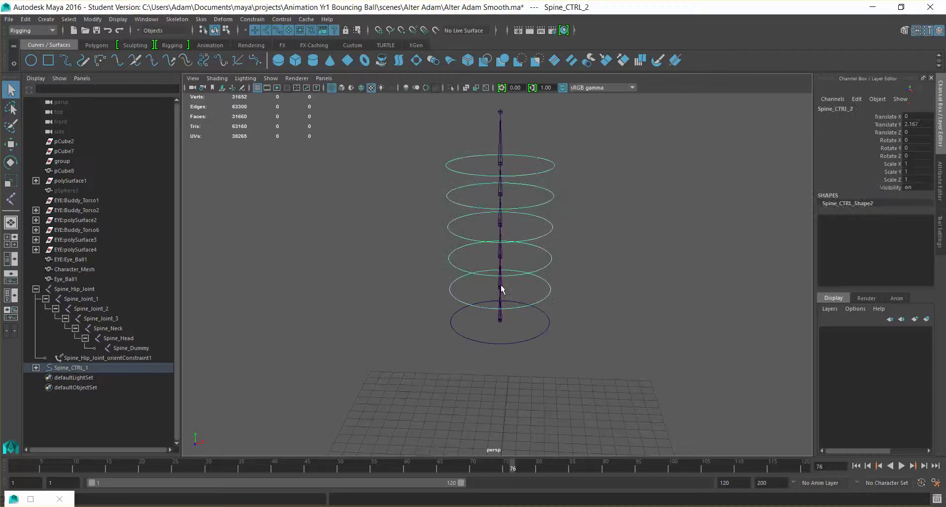
{"action": "left_click", "coordinate": [502, 290]}
{"action": "left_click", "coordinate": [252, 19]}
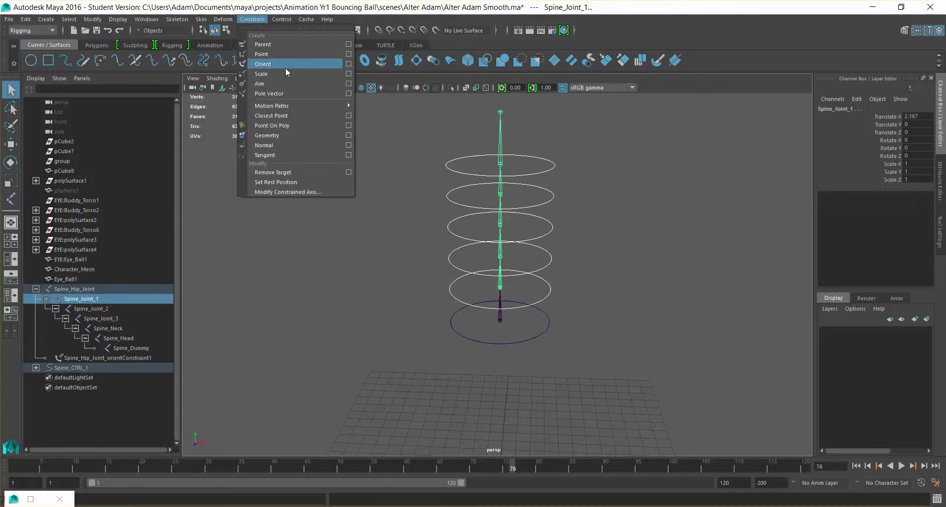
{"action": "left_click", "coordinate": [270, 63]}
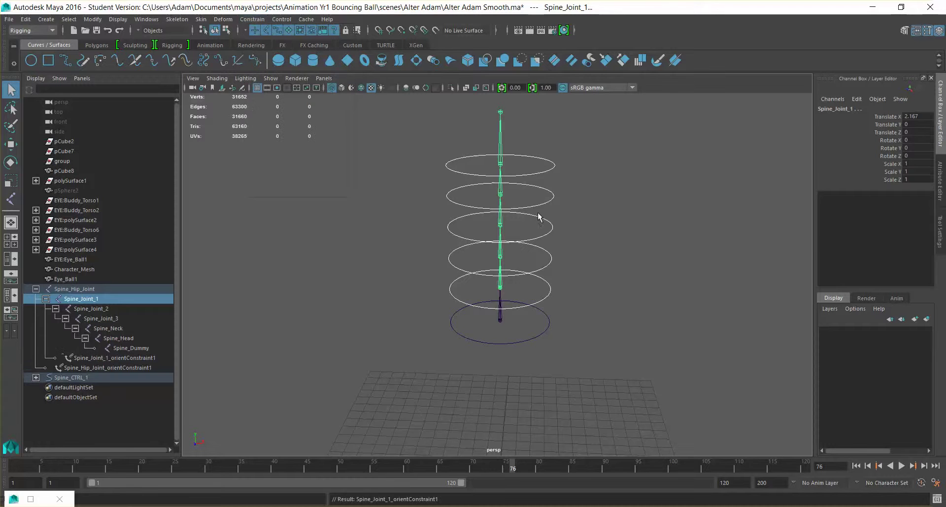
Step: Orient-constrain Spine_Joint_2 to the control circle at its level, Spine_CTRL_3
{"action": "left_click", "coordinate": [547, 262]}
{"action": "left_click", "coordinate": [517, 258]}
{"action": "left_click", "coordinate": [501, 257]}
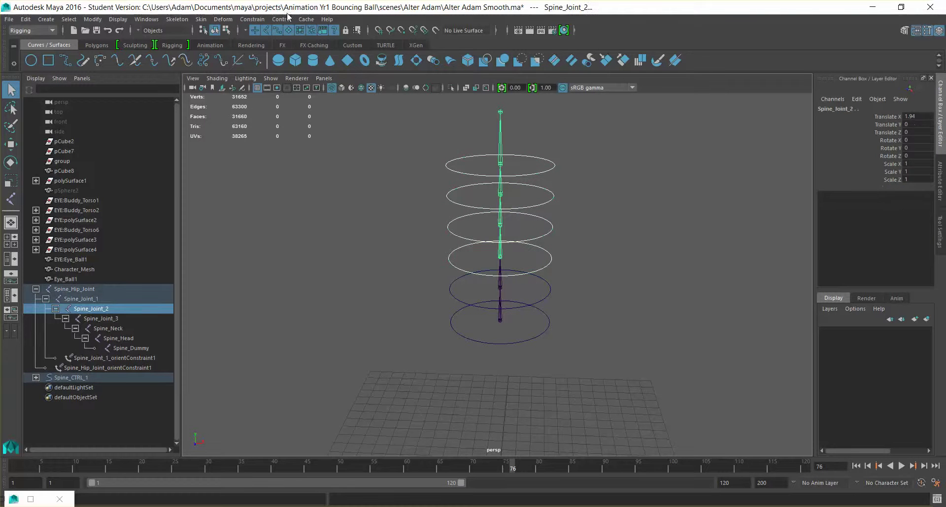
{"action": "left_click", "coordinate": [263, 20]}
{"action": "left_click", "coordinate": [283, 65]}
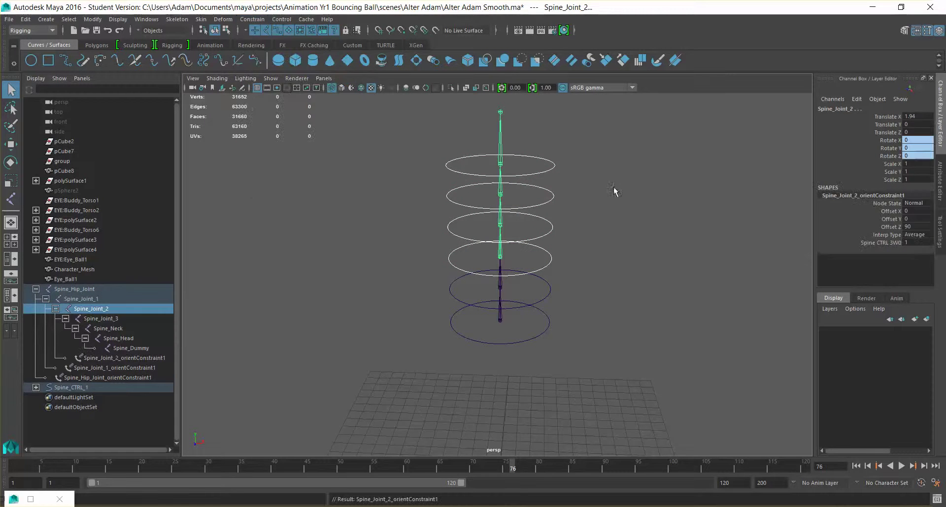
Step: Orient-constrain Spine_Joint_3 to the Spine_CTRL_4 control circle
{"action": "left_click", "coordinate": [569, 232]}
{"action": "left_click", "coordinate": [552, 224]}
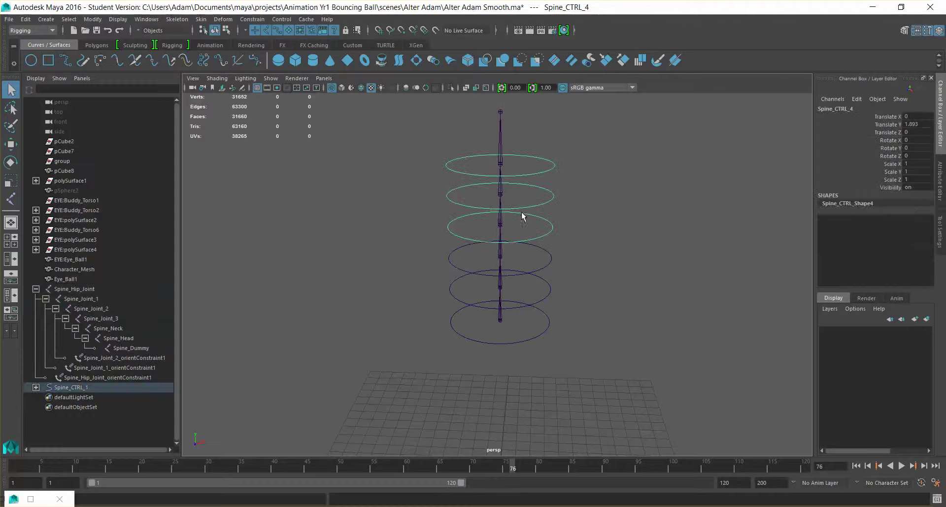
{"action": "left_click", "coordinate": [503, 226]}
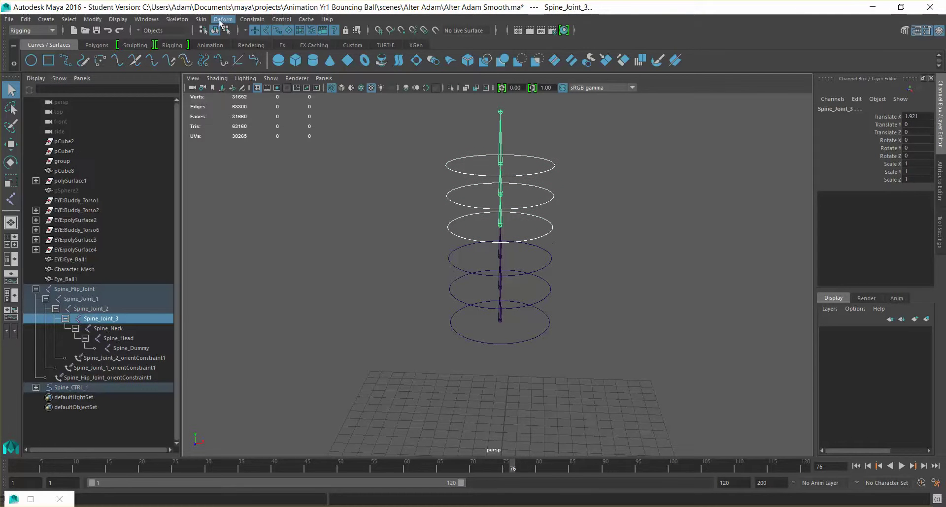
{"action": "left_click", "coordinate": [252, 19]}
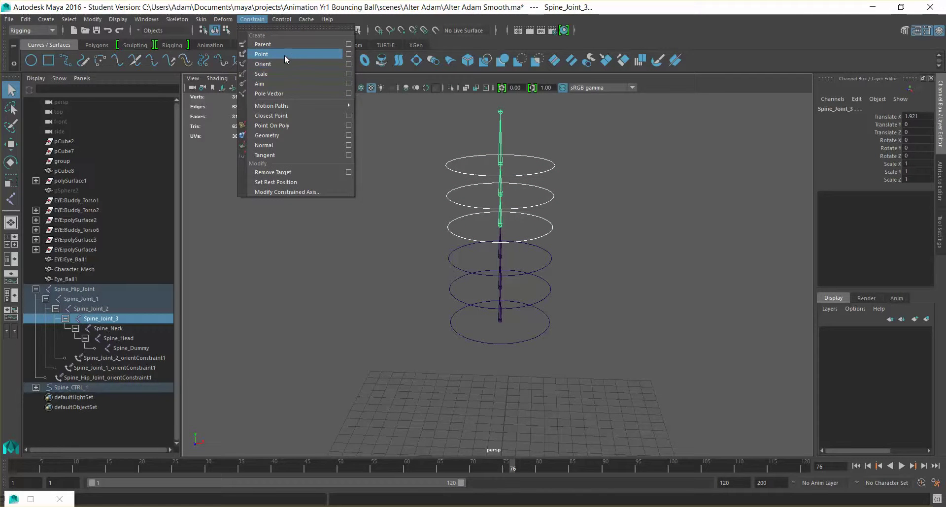
{"action": "left_click", "coordinate": [290, 64]}
Step: Try an orient constraint between the Spine_Neck joint and Neck_CTRL_5, selecting the joint first as the driver
{"action": "left_click", "coordinate": [501, 195]}
{"action": "left_click", "coordinate": [537, 206]}
{"action": "left_click", "coordinate": [264, 20]}
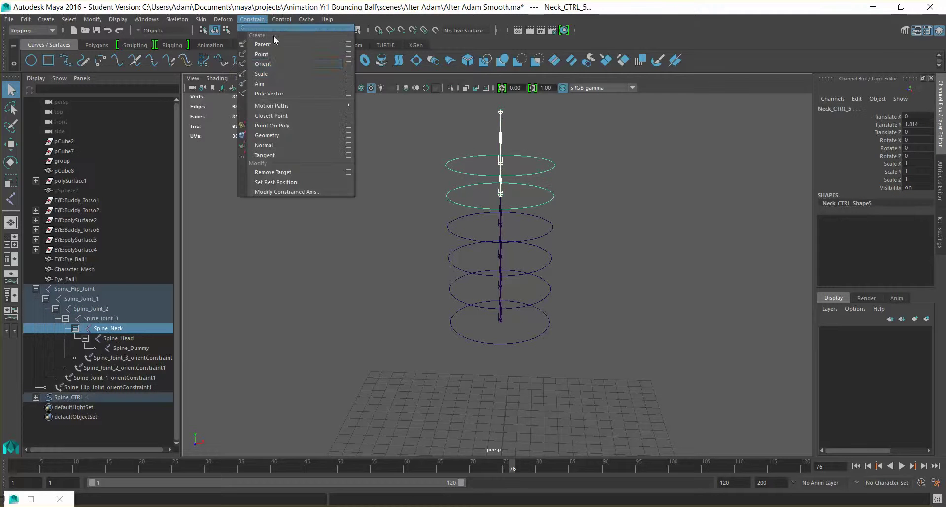
{"action": "left_click", "coordinate": [276, 64]}
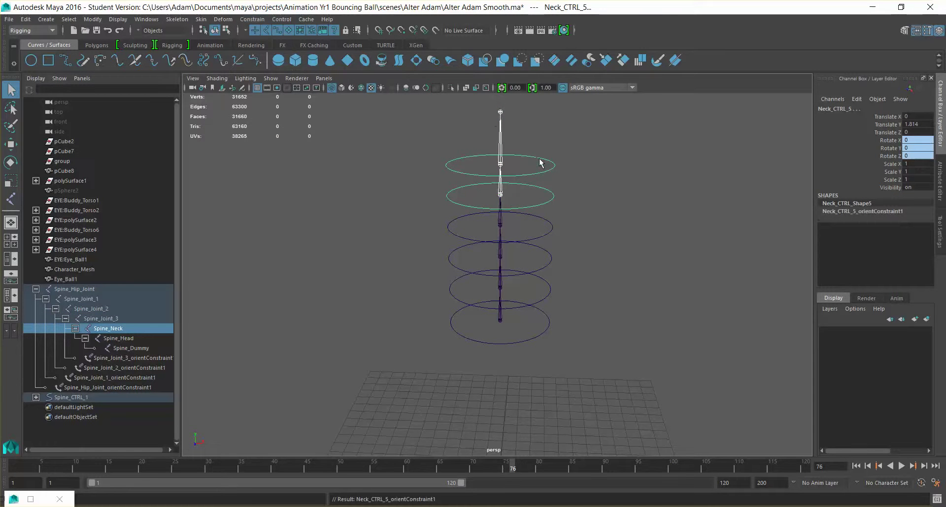
{"action": "left_click", "coordinate": [515, 176]}
{"action": "left_click", "coordinate": [501, 161]}
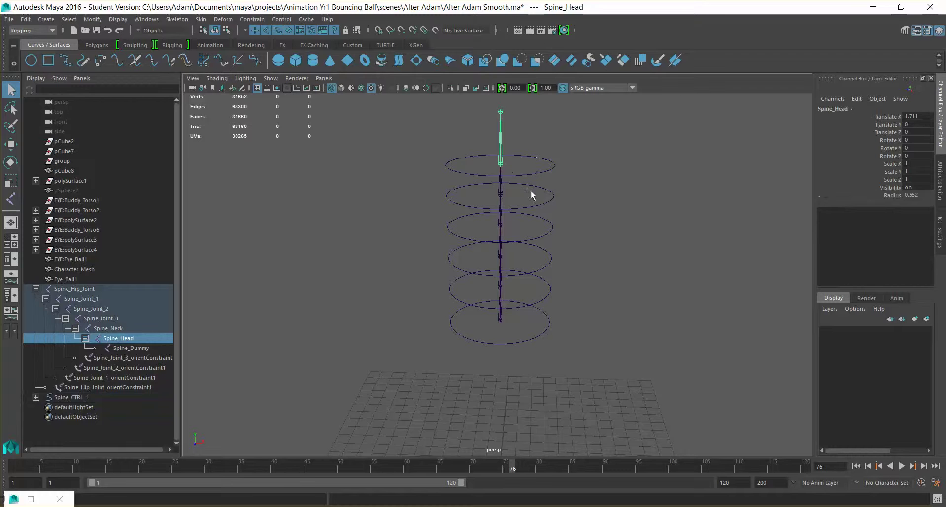
{"action": "left_click", "coordinate": [557, 198]}
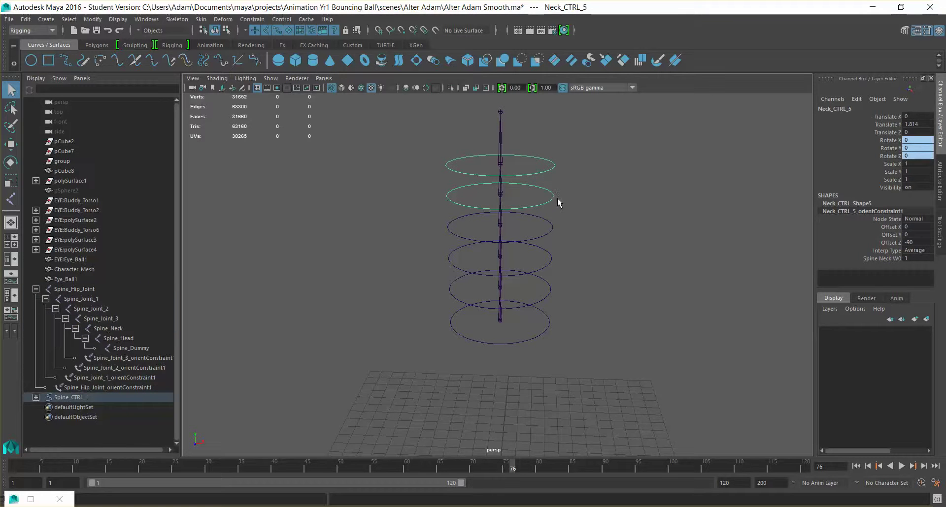
{"action": "left_click", "coordinate": [500, 191]}
Step: Undo the reversed orient constraint on Neck_CTRL_5 together with the selections made after it
{"action": "key", "text": "ctrl+z"}
{"action": "key", "text": "ctrl+z"}
{"action": "key", "text": "ctrl+z"}
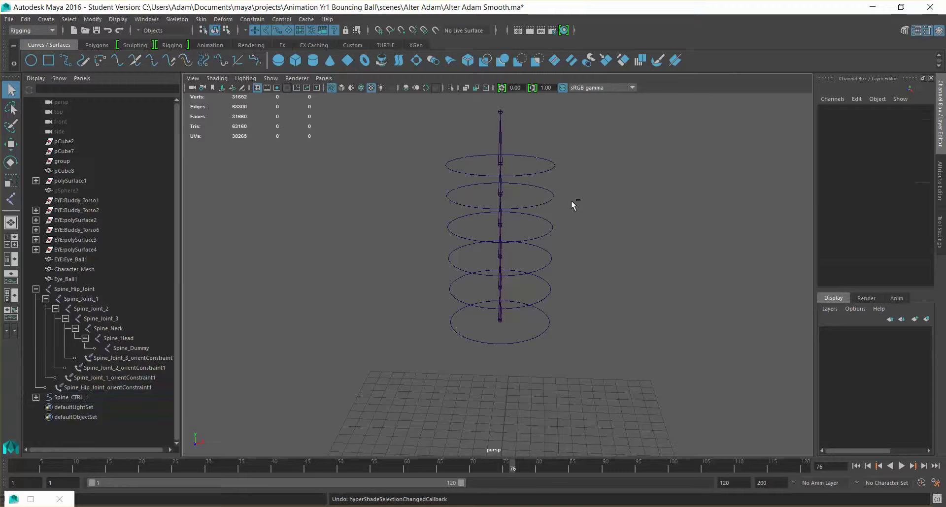
{"action": "key", "text": "ctrl+z"}
{"action": "key", "text": "ctrl+z"}
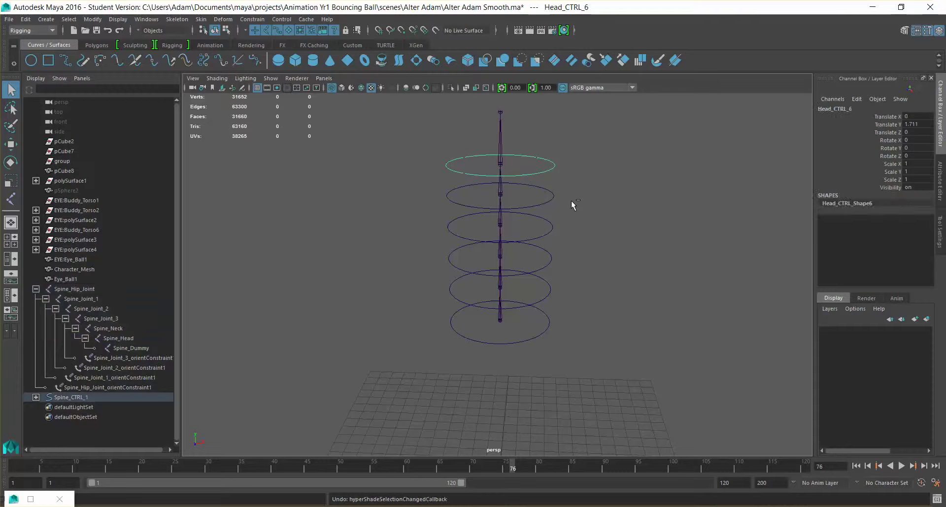
{"action": "key", "text": "ctrl+z"}
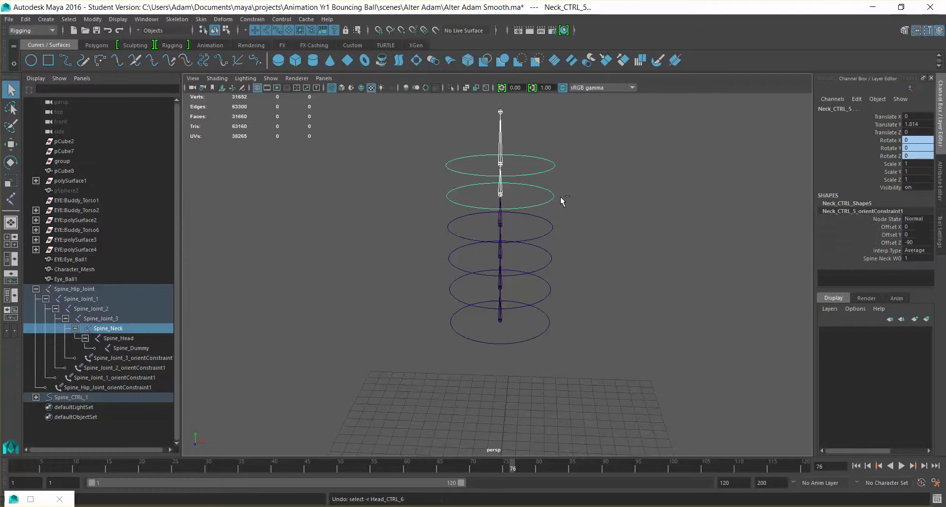
Step: Orient-constrain the Spine_Neck joint to Neck_CTRL_5, with the control selected first as the driver
{"action": "left_click", "coordinate": [512, 201]}
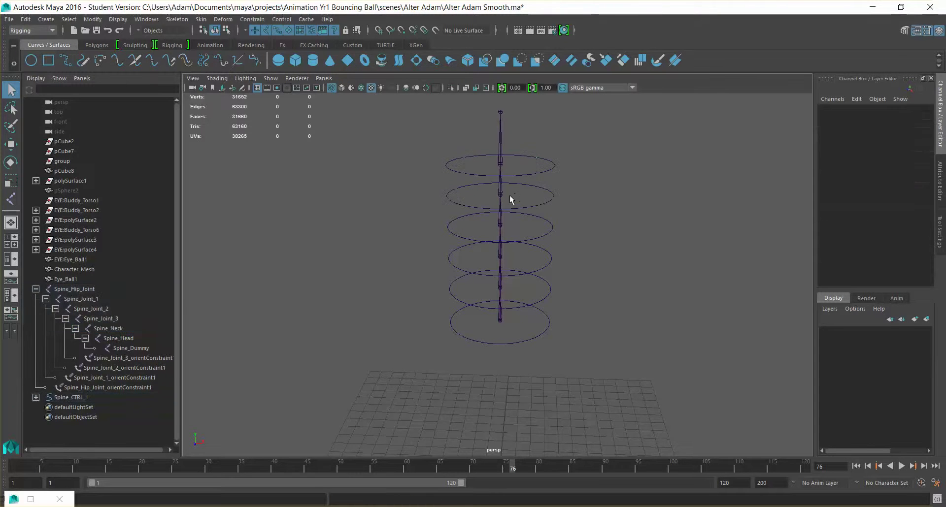
{"action": "left_click", "coordinate": [501, 191]}
{"action": "left_click", "coordinate": [550, 202], "text": "shift"}
{"action": "left_click", "coordinate": [548, 206]}
{"action": "left_click", "coordinate": [546, 204]}
{"action": "left_click", "coordinate": [501, 192], "text": "shift"}
{"action": "left_click", "coordinate": [250, 20]}
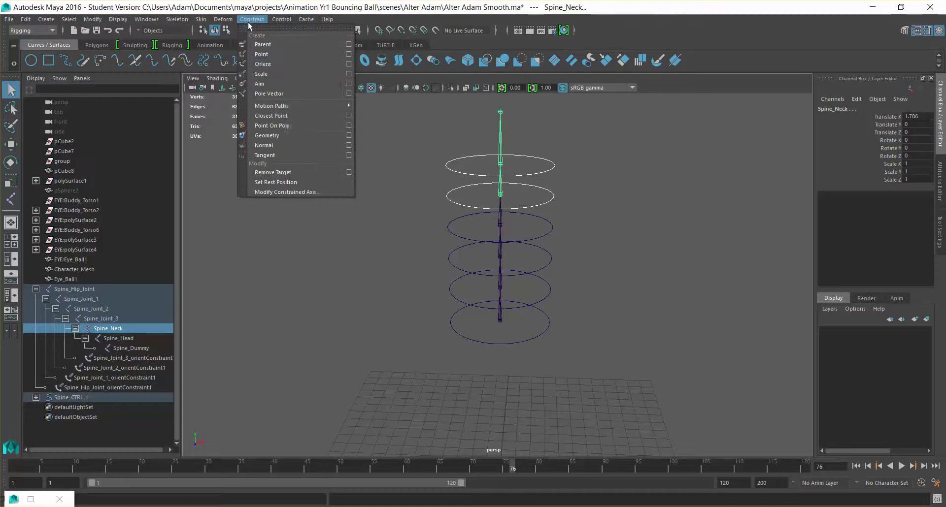
{"action": "left_click", "coordinate": [278, 64]}
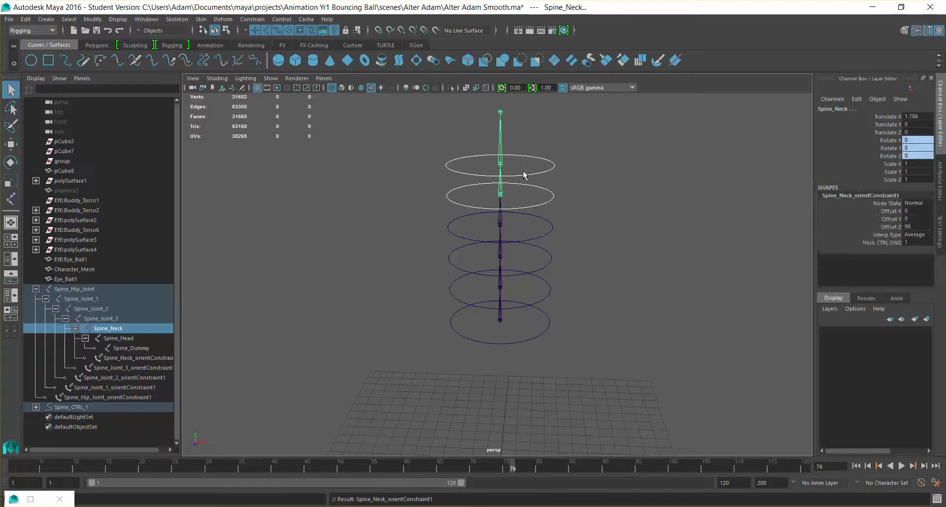
Step: Orient-constrain the Spine_Head joint to the Head_CTRL_6 circle
{"action": "left_click", "coordinate": [502, 157]}
{"action": "left_click_drag", "start_coordinate": [553, 175], "coordinate": [552, 175]}
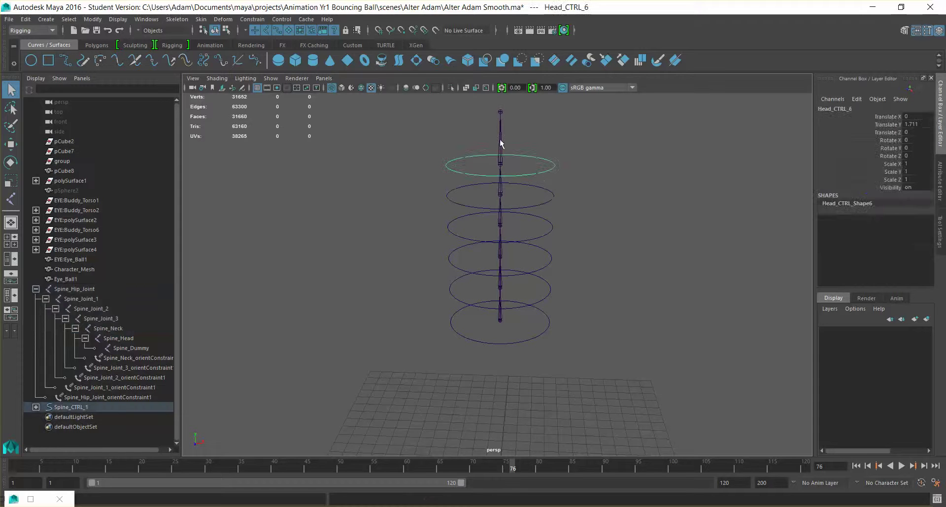
{"action": "left_click", "coordinate": [501, 143], "text": "shift"}
{"action": "left_click", "coordinate": [252, 20]}
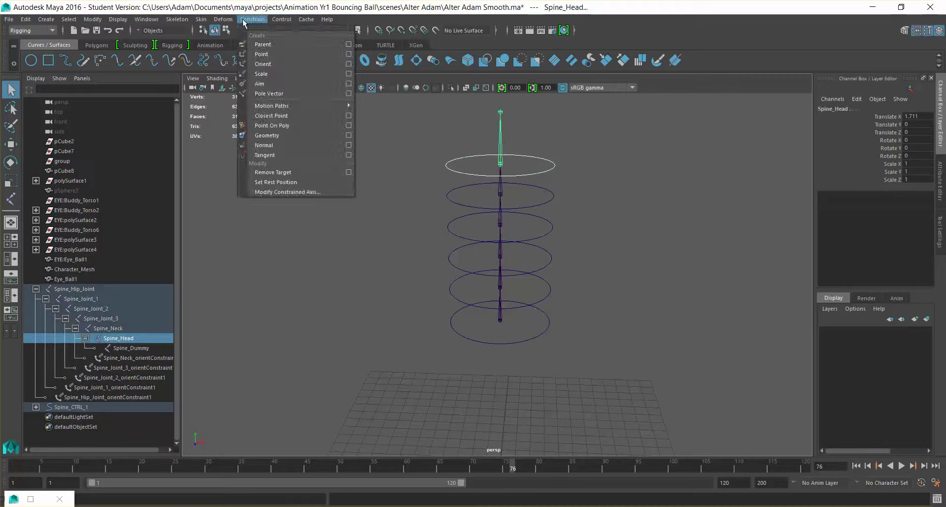
{"action": "left_click", "coordinate": [274, 64]}
Step: Test the head end of the constrained rig by rotating Head_CTRL_6, and undo the rotations
{"action": "left_click", "coordinate": [548, 162]}
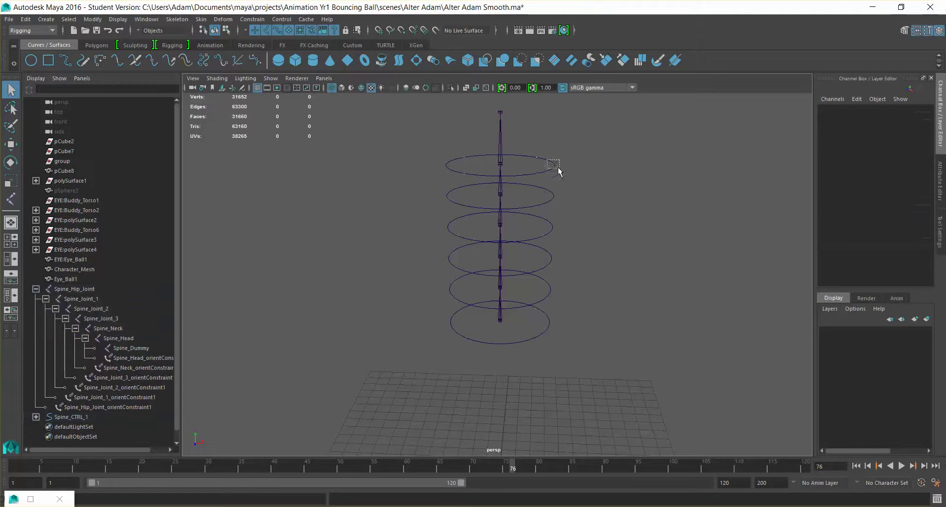
{"action": "left_click_drag", "start_coordinate": [558, 169], "coordinate": [563, 173]}
{"action": "key", "text": "e"}
{"action": "left_click_drag", "start_coordinate": [499, 159], "coordinate": [499, 171]}
{"action": "key", "text": "ctrl+z"}
{"action": "left_click_drag", "start_coordinate": [650, 246], "coordinate": [531, 294], "text": "alt"}
{"action": "left_click_drag", "start_coordinate": [491, 239], "coordinate": [535, 256]}
{"action": "key", "text": "ctrl+z"}
Step: Test how the joints follow Spine_CTRL_1 by rotating and moving it, and undo the changes
{"action": "left_click", "coordinate": [530, 323]}
{"action": "left_click_drag", "start_coordinate": [513, 289], "coordinate": [572, 295]}
{"action": "left_click", "coordinate": [611, 296]}
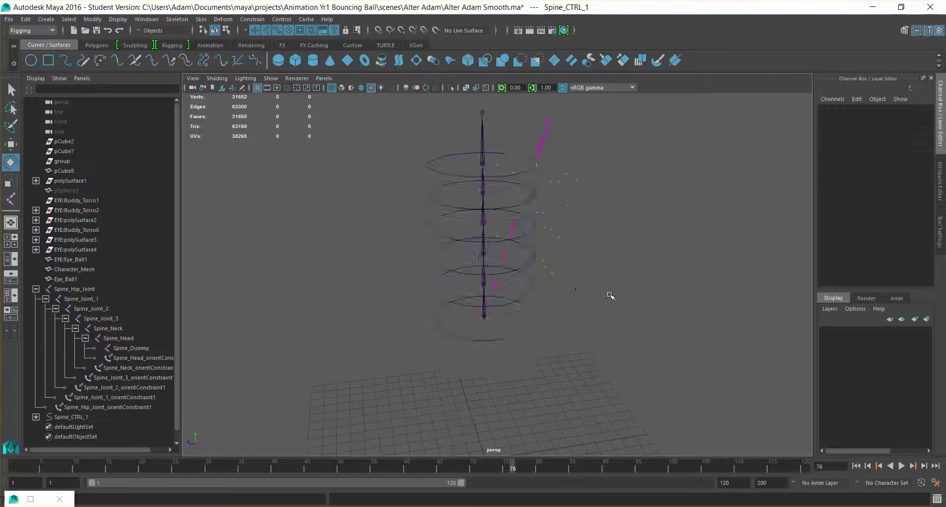
{"action": "left_click", "coordinate": [542, 321]}
{"action": "key", "text": "w"}
{"action": "left_click_drag", "start_coordinate": [497, 275], "coordinate": [608, 274]}
{"action": "key", "text": "ctrl+z"}
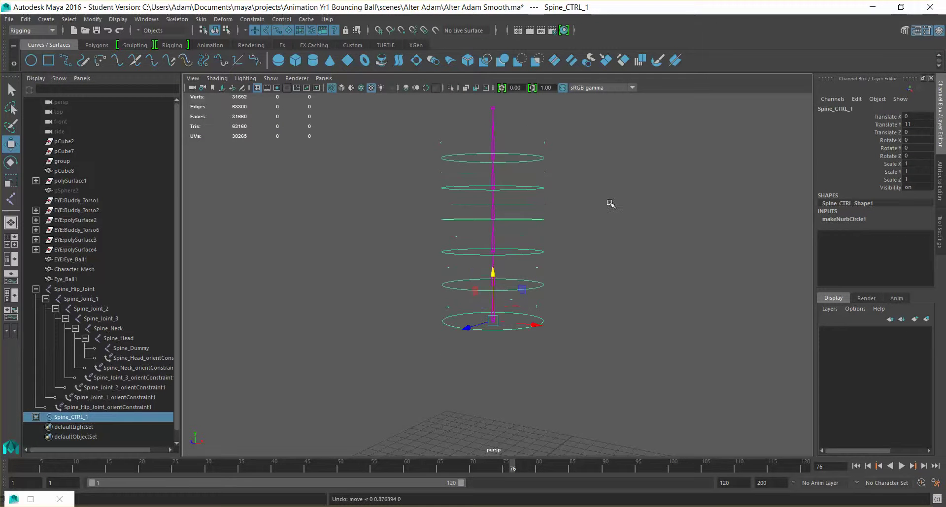
Step: Freeze the transformations on all six control circles, from Spine_CTRL_1 up to Head_CTRL_6
{"action": "left_click_drag", "start_coordinate": [594, 132], "coordinate": [513, 359]}
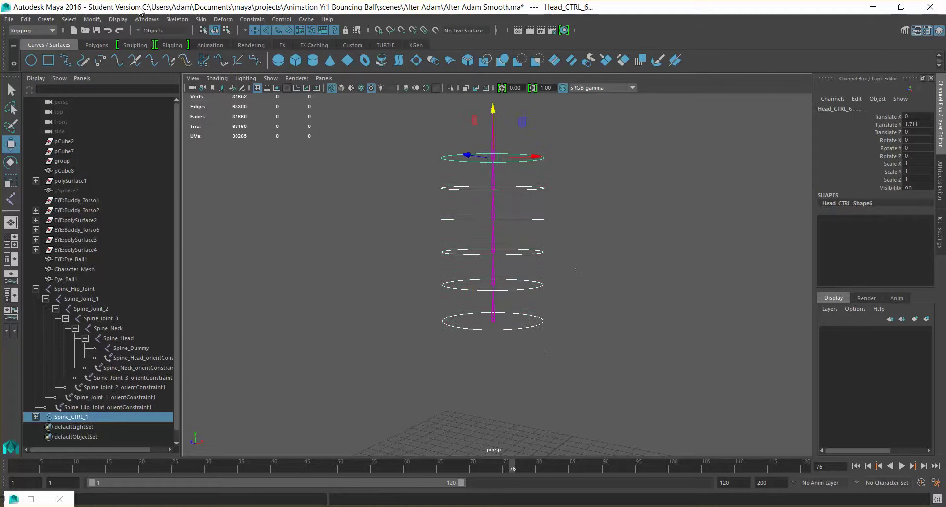
{"action": "left_click", "coordinate": [68, 19]}
{"action": "left_click", "coordinate": [118, 61]}
{"action": "left_click", "coordinate": [562, 154]}
Step: Create a NURBS circle at the grid's center and set its radius to 5
{"action": "left_click_drag", "start_coordinate": [558, 223], "coordinate": [439, 286], "text": "alt"}
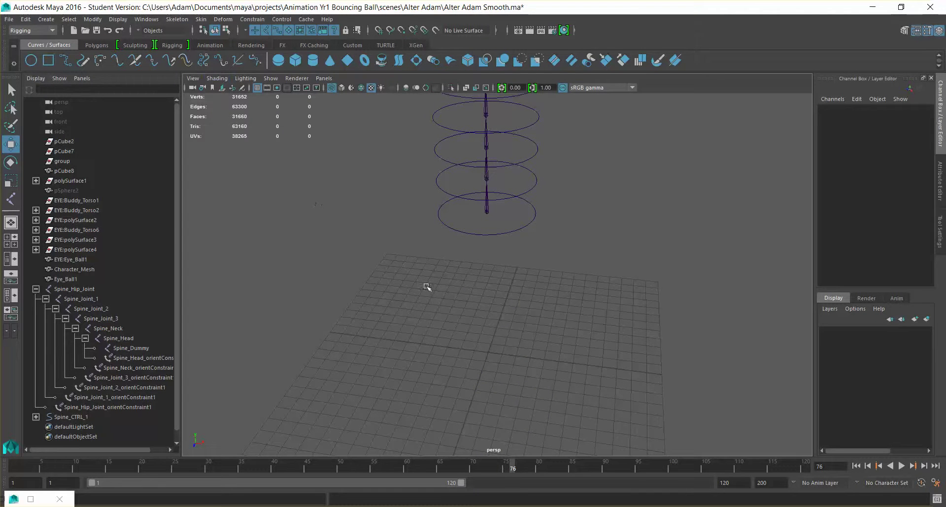
{"action": "left_click", "coordinate": [31, 61]}
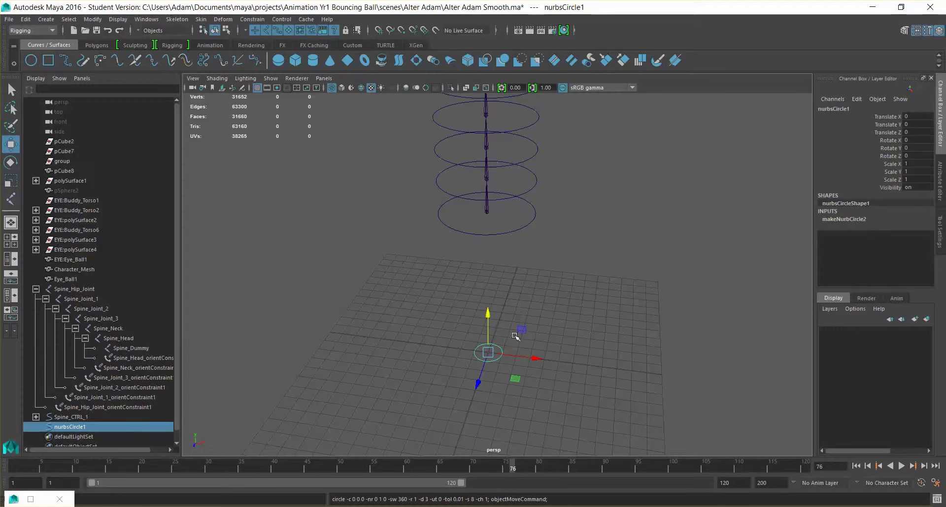
{"action": "left_click", "coordinate": [849, 219]}
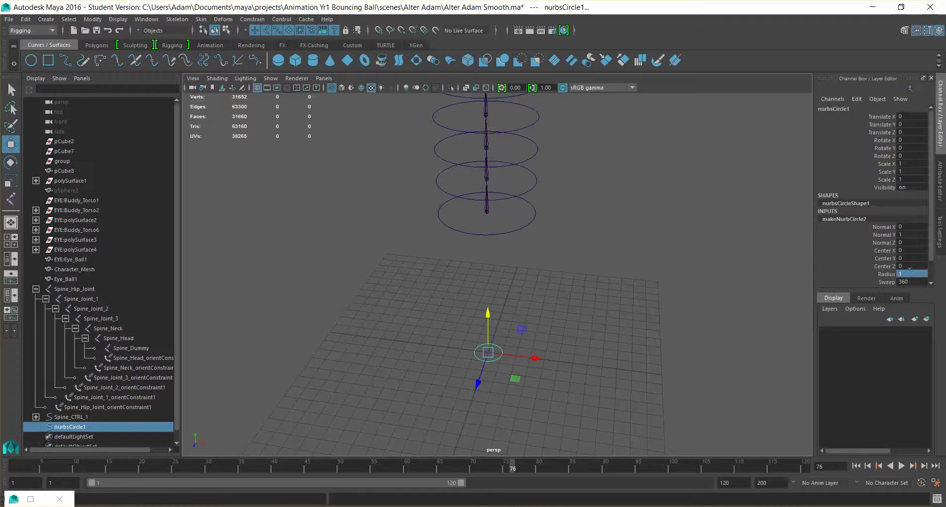
{"action": "type", "text": "5"}
{"action": "key", "text": "Return"}
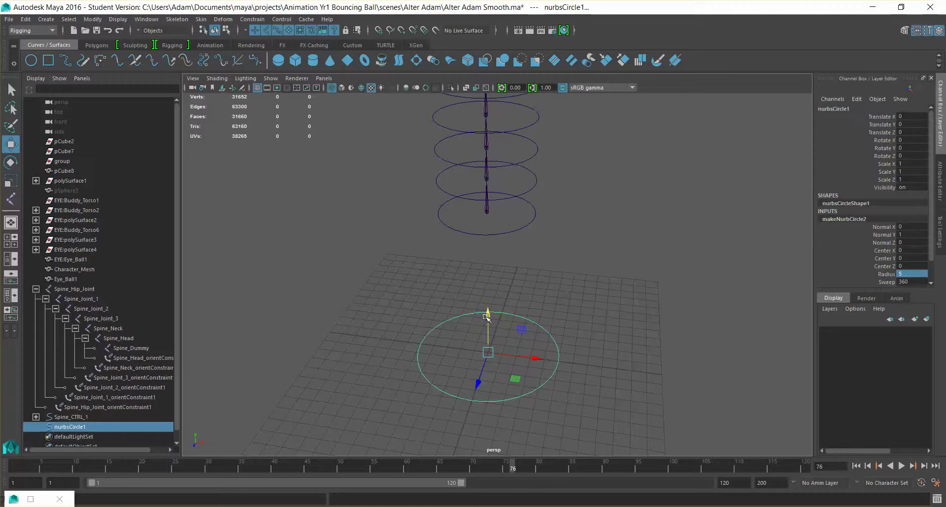
Step: Raise the new large circle to Translate Y 11, level with the hip control at the spine's base
{"action": "left_click_drag", "start_coordinate": [488, 320], "coordinate": [488, 217]}
{"action": "left_click_drag", "start_coordinate": [702, 327], "coordinate": [569, 305], "text": "alt"}
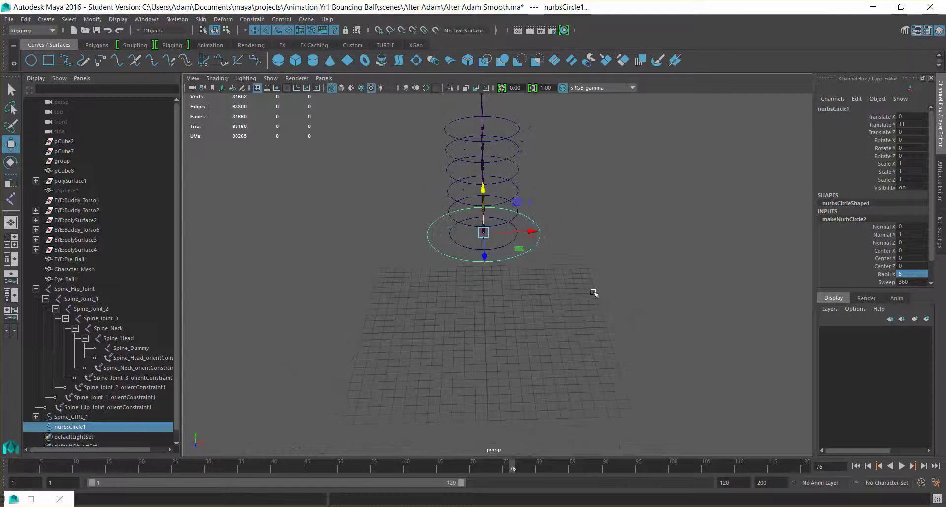
{"action": "left_click", "coordinate": [566, 241]}
{"action": "left_click_drag", "start_coordinate": [565, 241], "coordinate": [580, 212], "text": "alt"}
{"action": "left_click", "coordinate": [581, 212]}
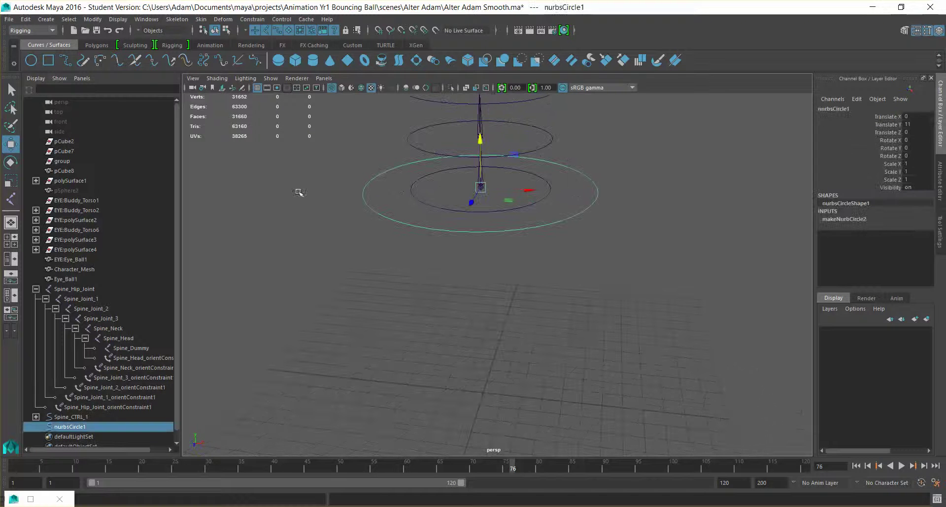
Step: Rename the large hip circle to Master_CTRL
{"action": "double_click", "coordinate": [69, 428]}
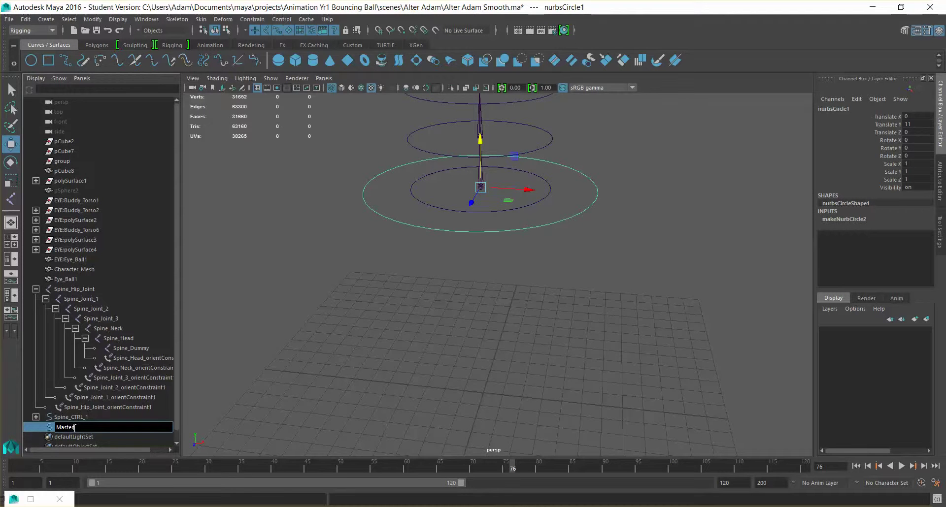
{"action": "type", "text": "Master_CTRL"}
{"action": "key", "text": "Return"}
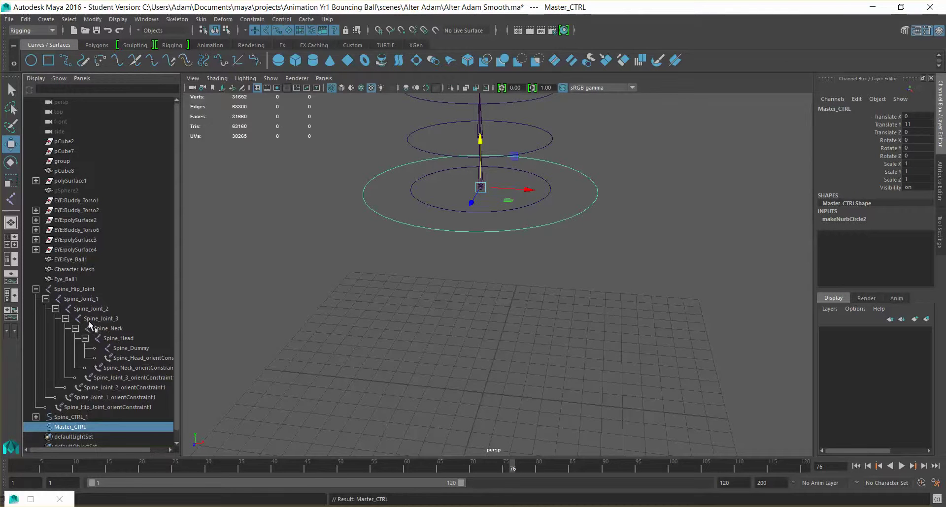
Step: Parent both Spine_CTRL_1 and the collapsed Spine_Hip_Joint hierarchy under Master_CTRL
{"action": "left_click", "coordinate": [72, 417]}
{"action": "left_click", "coordinate": [36, 290]}
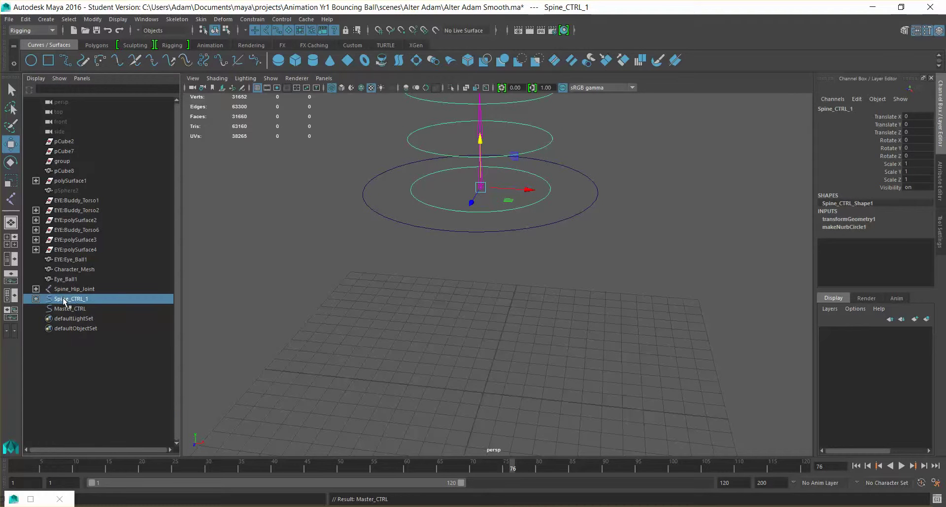
{"action": "left_click", "coordinate": [65, 290], "text": "ctrl"}
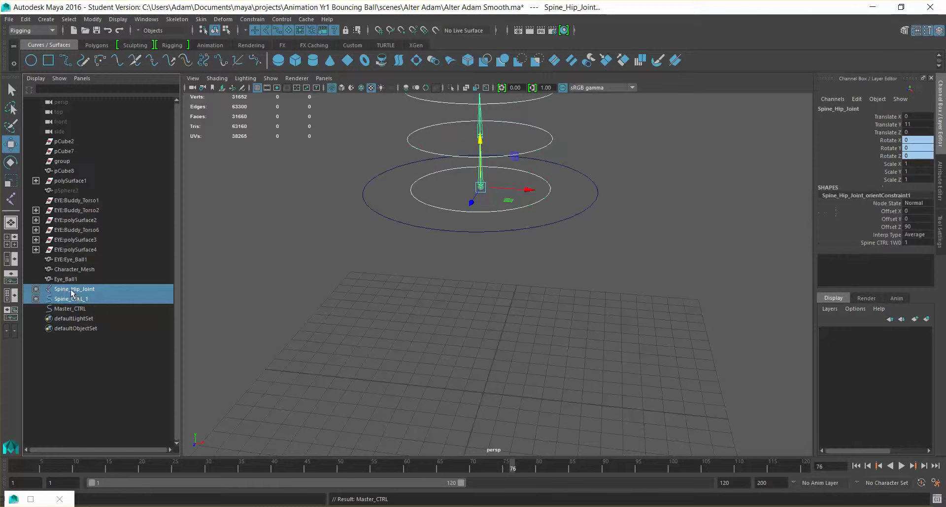
{"action": "middle_click_drag", "start_coordinate": [77, 299], "coordinate": [72, 308]}
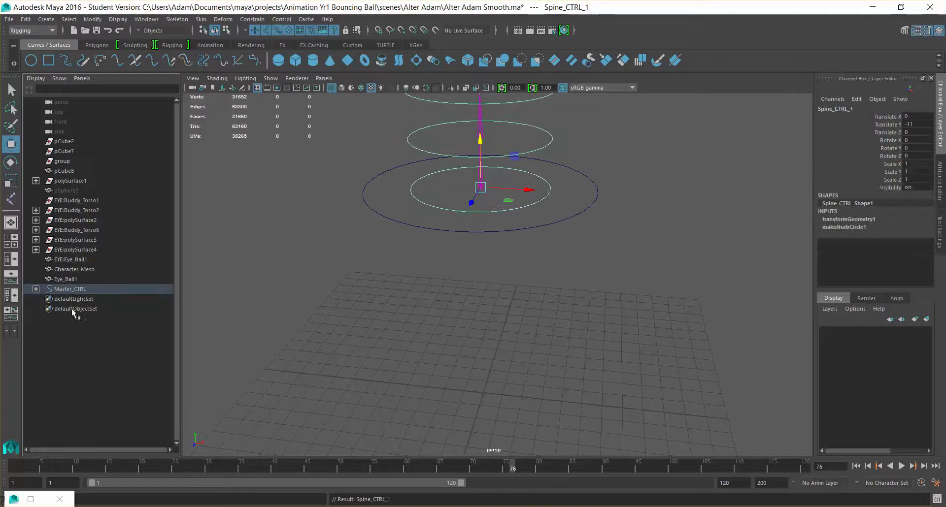
Step: Test how the joints and controls follow Master_CTRL by moving it, and restore its position
{"action": "left_click", "coordinate": [569, 218]}
{"action": "key", "text": "f"}
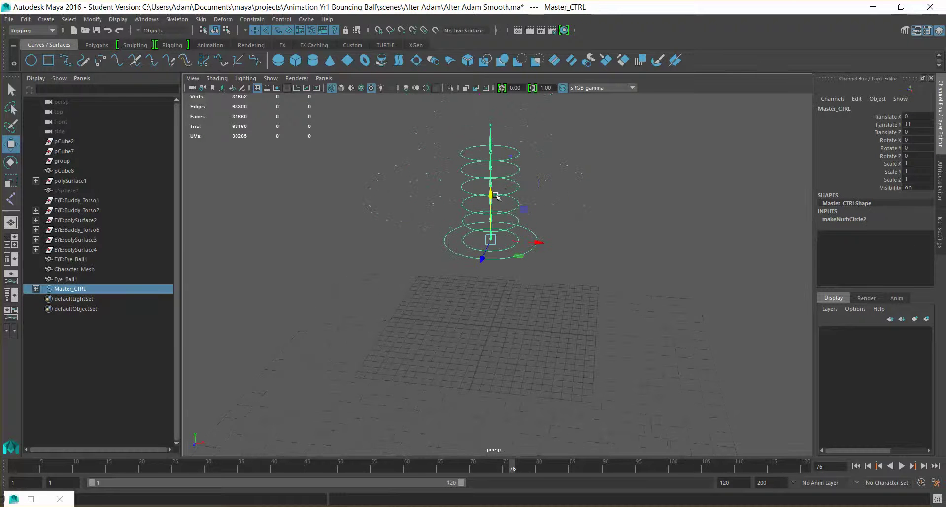
{"action": "mouse_move", "coordinate": [491, 209]}
{"action": "left_mouse_down", "text": "alt"}
{"action": "mouse_move", "coordinate": [523, 211]}
{"action": "mouse_move", "coordinate": [575, 277]}
{"action": "mouse_move", "coordinate": [507, 210]}
{"action": "left_mouse_up", "text": "alt"}
{"action": "left_click_drag", "start_coordinate": [466, 247], "coordinate": [395, 278]}
{"action": "left_click", "coordinate": [548, 277]}
{"action": "mouse_move", "coordinate": [561, 342]}
{"action": "left_mouse_down", "text": "alt"}
{"action": "mouse_move", "coordinate": [650, 349]}
{"action": "mouse_move", "coordinate": [576, 350]}
{"action": "left_mouse_up", "text": "alt"}
Step: Turn polygon display back on in the perspective view to show the character mesh
{"action": "left_click", "coordinate": [270, 79]}
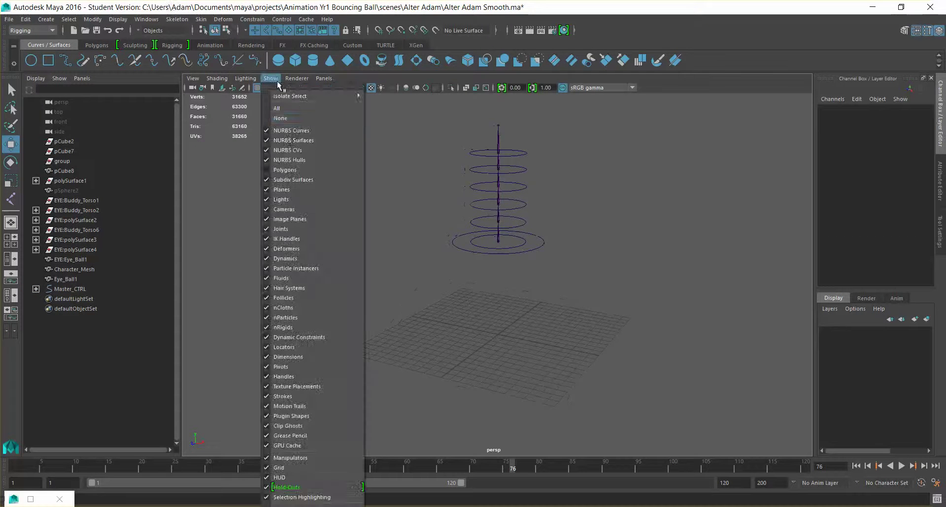
{"action": "left_click", "coordinate": [291, 160]}
{"action": "left_click_drag", "start_coordinate": [597, 261], "coordinate": [648, 254], "text": "alt"}
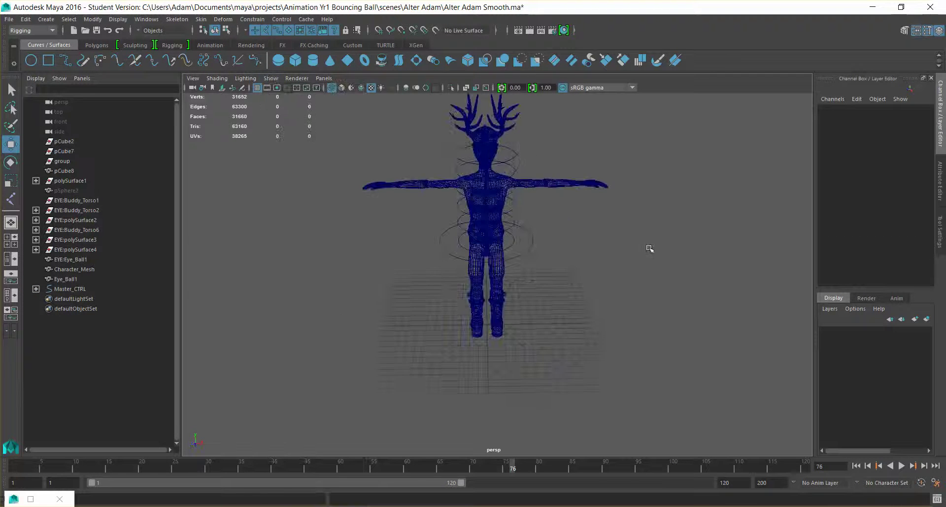
Step: Examine the wireframe character with its spine and master controls from several angles, including the arms, legs and torso up close
{"action": "scroll", "coordinate": [620, 342], "scroll_direction": "down", "scroll_amount": 3}
{"action": "scroll", "coordinate": [605, 338], "scroll_direction": "up", "scroll_amount": 5}
{"action": "left_click_drag", "start_coordinate": [617, 332], "coordinate": [419, 201], "text": "alt"}
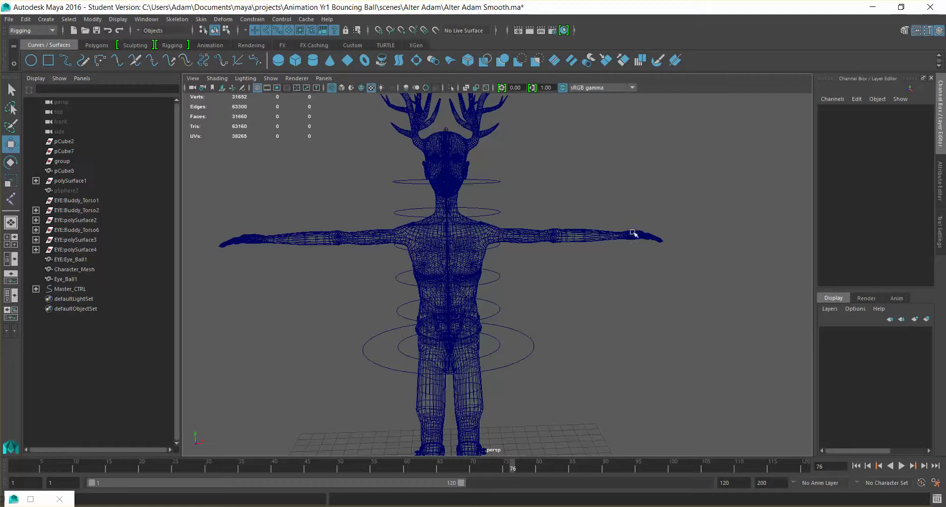
{"action": "left_click_drag", "start_coordinate": [635, 327], "coordinate": [457, 196], "text": "alt"}
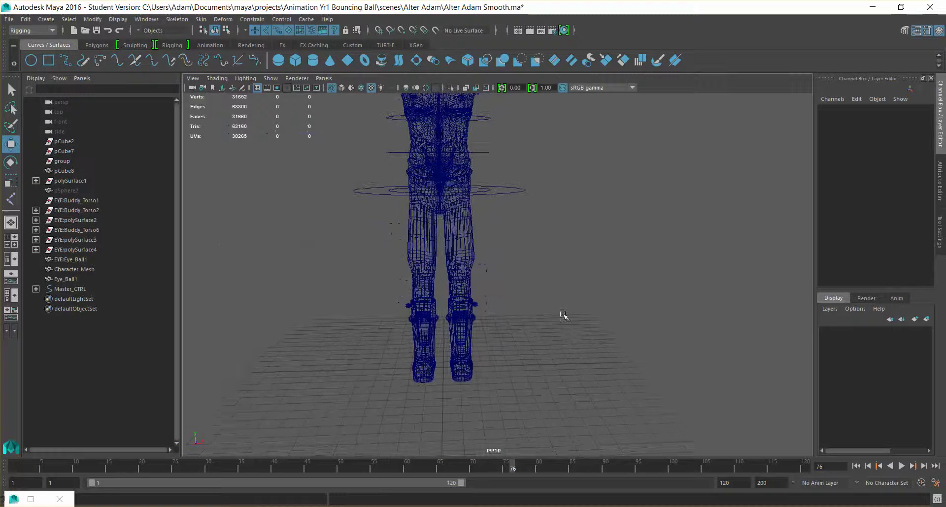
{"action": "scroll", "coordinate": [612, 393], "scroll_direction": "down", "scroll_amount": 3}
{"action": "scroll", "coordinate": [625, 359], "scroll_direction": "down", "scroll_amount": 2}
{"action": "left_click_drag", "start_coordinate": [625, 359], "coordinate": [577, 305], "text": "alt"}
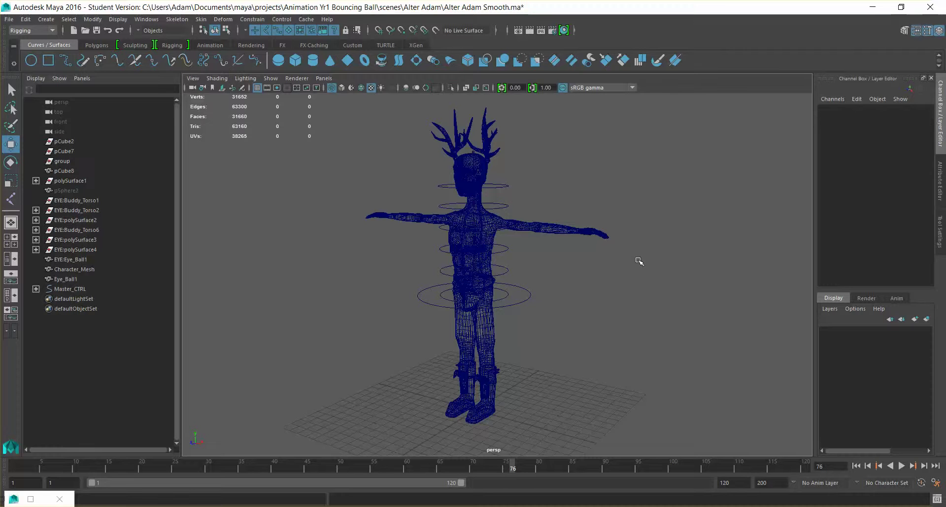
{"action": "left_click_drag", "start_coordinate": [628, 283], "coordinate": [667, 306], "text": "alt"}
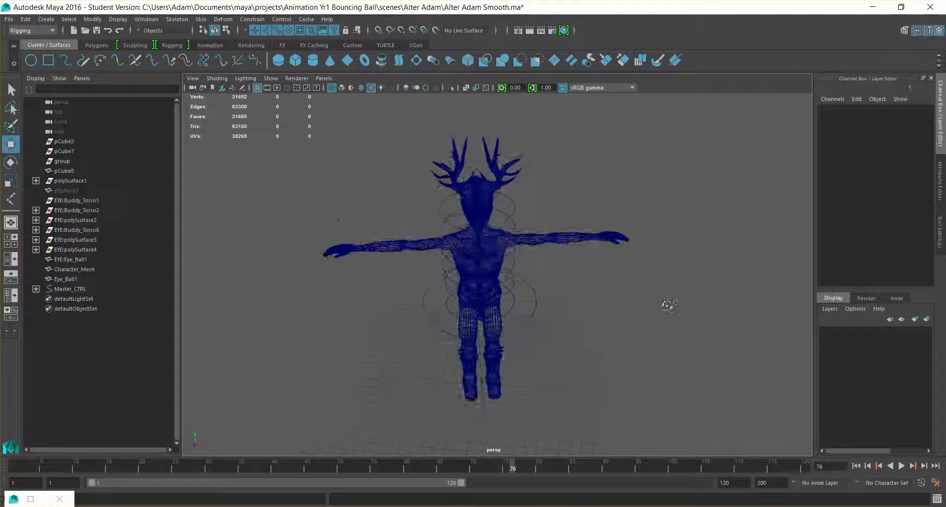
{"action": "scroll", "coordinate": [660, 277], "scroll_direction": "up", "scroll_amount": 8}
{"action": "left_click_drag", "start_coordinate": [611, 271], "coordinate": [566, 407], "text": "alt"}
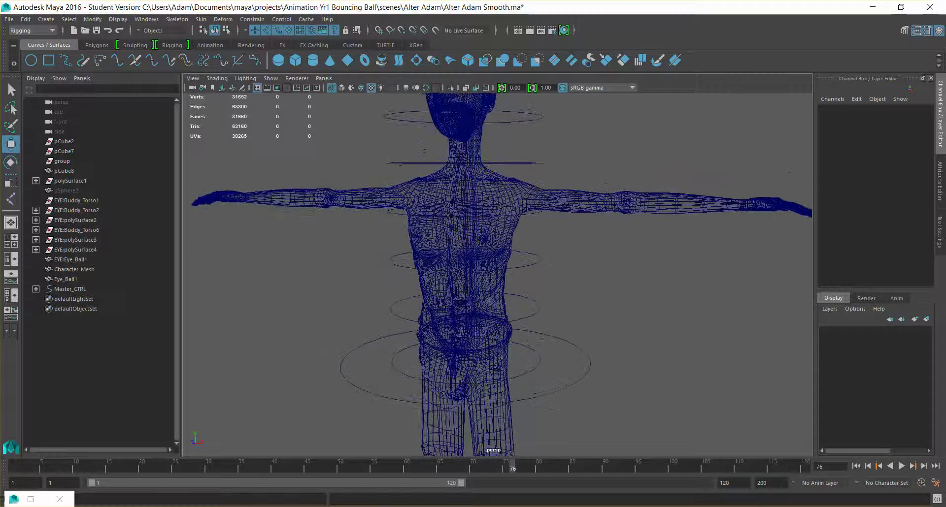